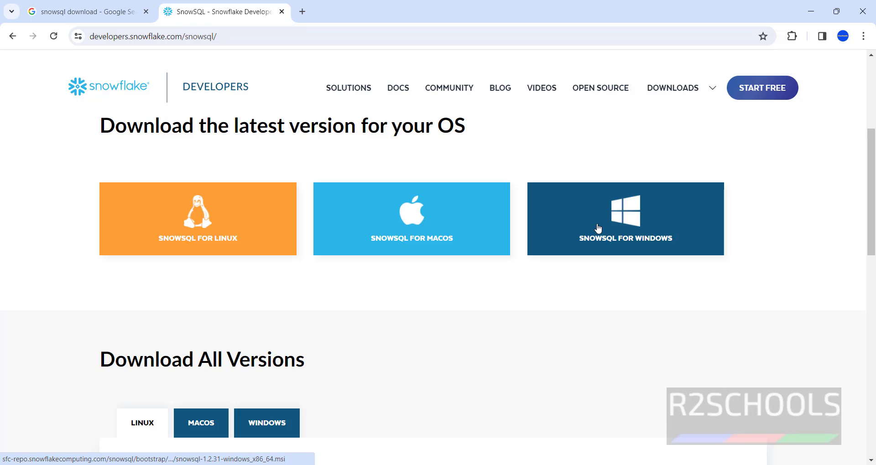
Look through the available SnowSQL versions and download the latest SnowSQL installer for Windows
scroll(593, 233, down, 5)
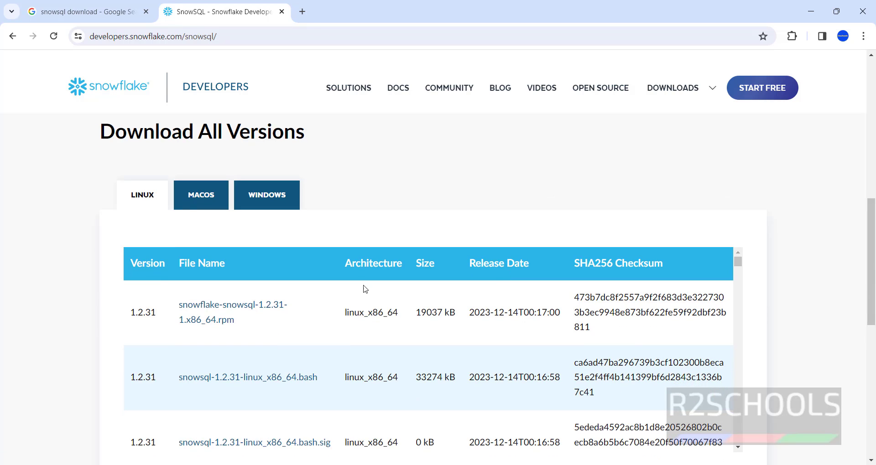
scroll(351, 315, down, 5)
scroll(346, 347, down, 3)
scroll(653, 296, up, 6)
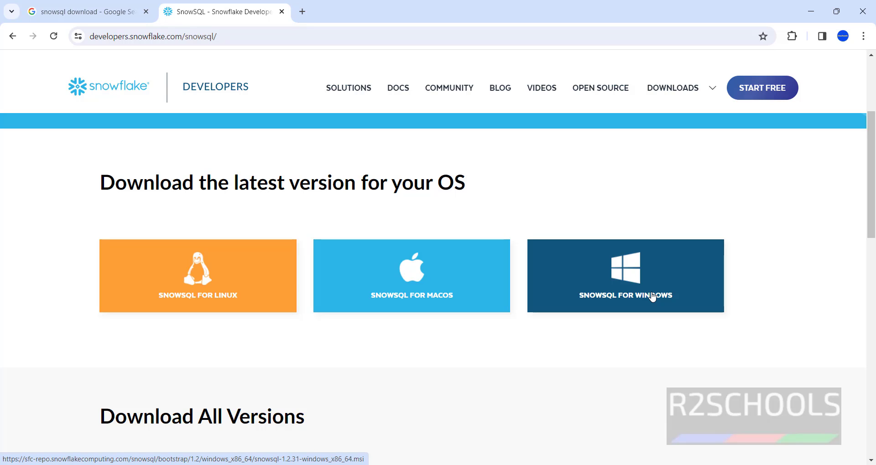
click(653, 297)
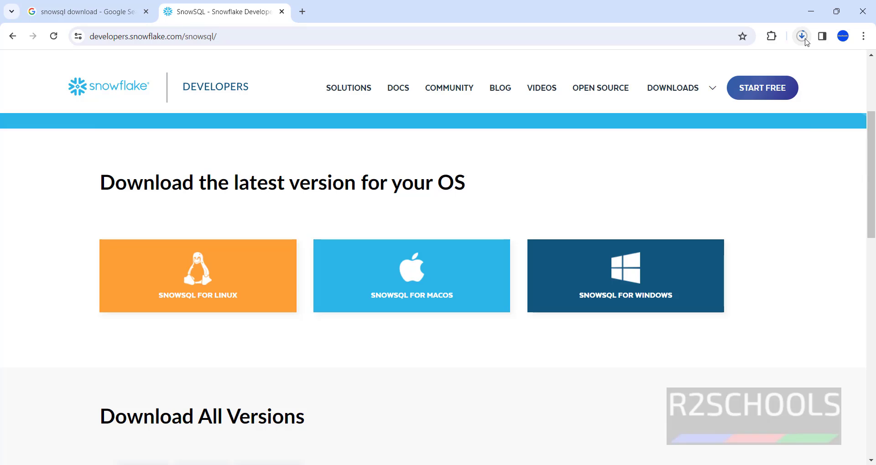
Open the full download history and launch the downloaded snowsql-1.2.31-windows_x86_64.msi installer
click(804, 37)
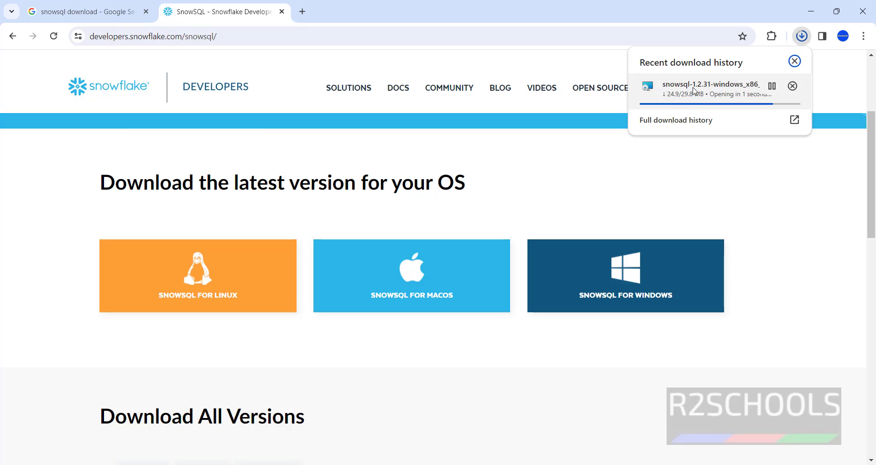
click(675, 120)
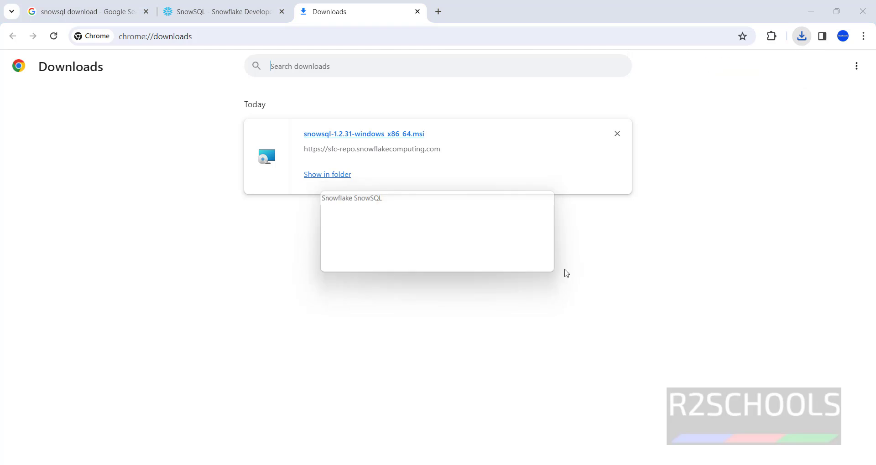
click(607, 299)
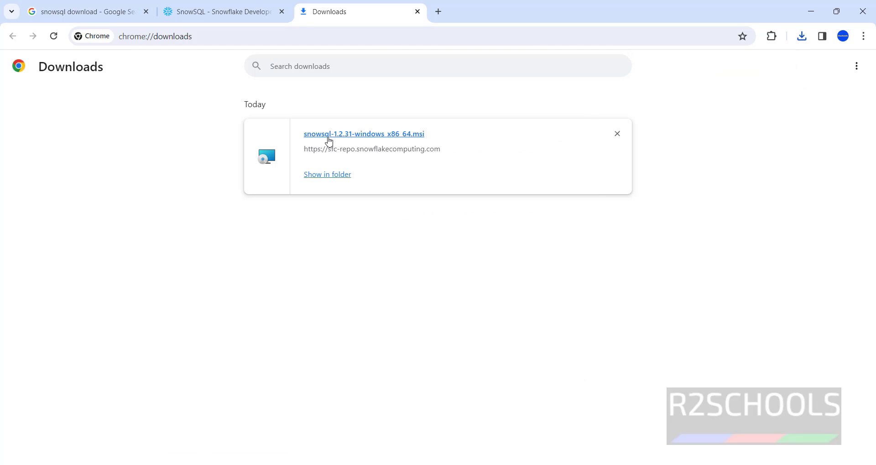
click(357, 136)
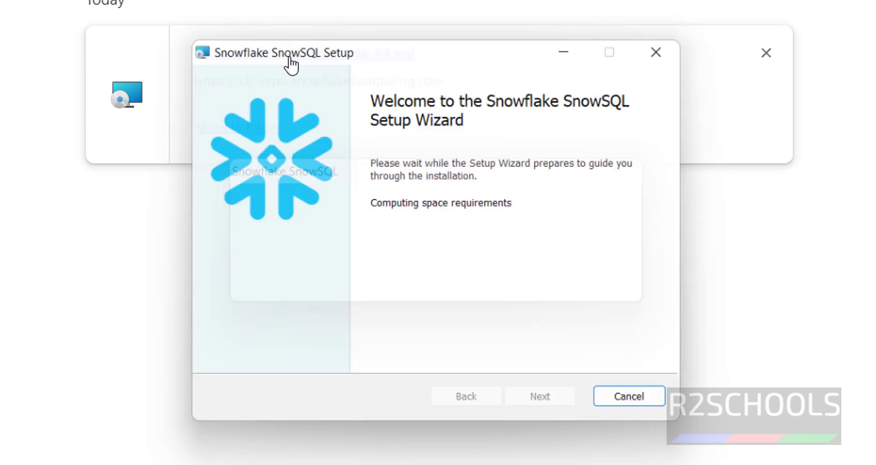
Install Snowflake SnowSQL to the default folder C:\Program Files\Snowflake SnowSQL\
click(529, 404)
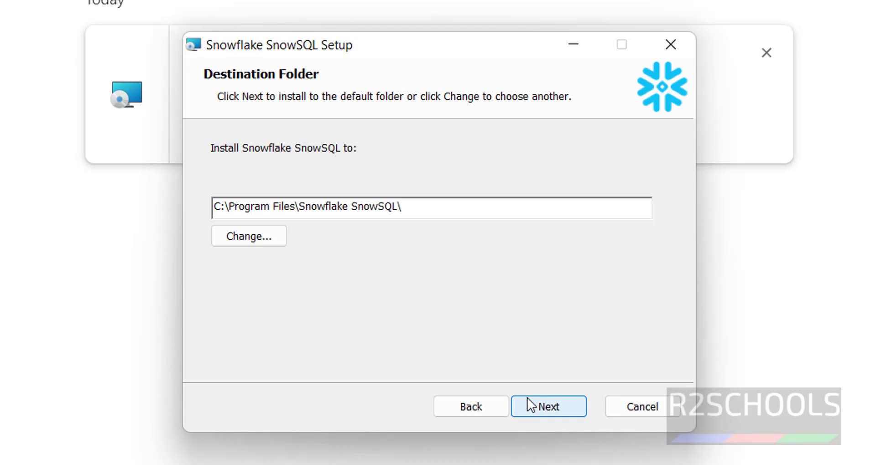
drag(402, 207, 196, 211)
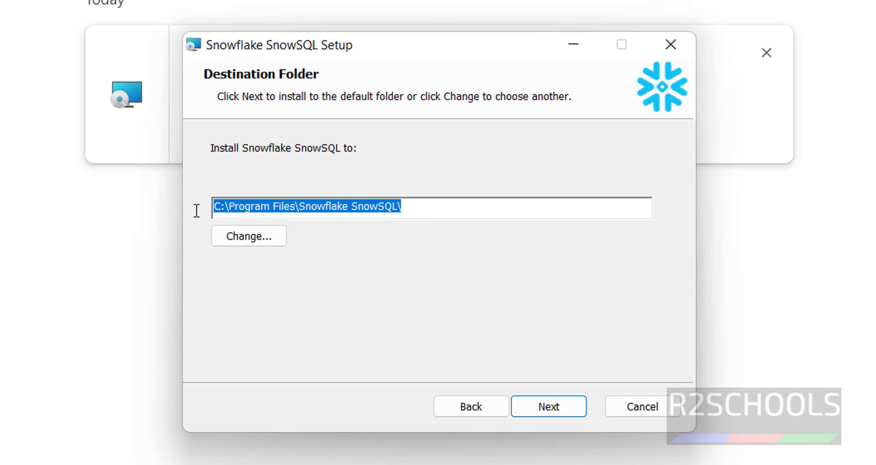
click(554, 407)
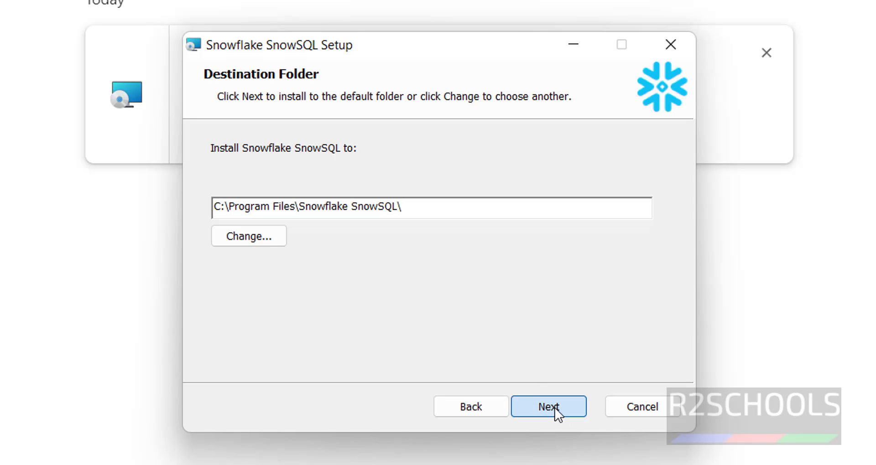
click(483, 411)
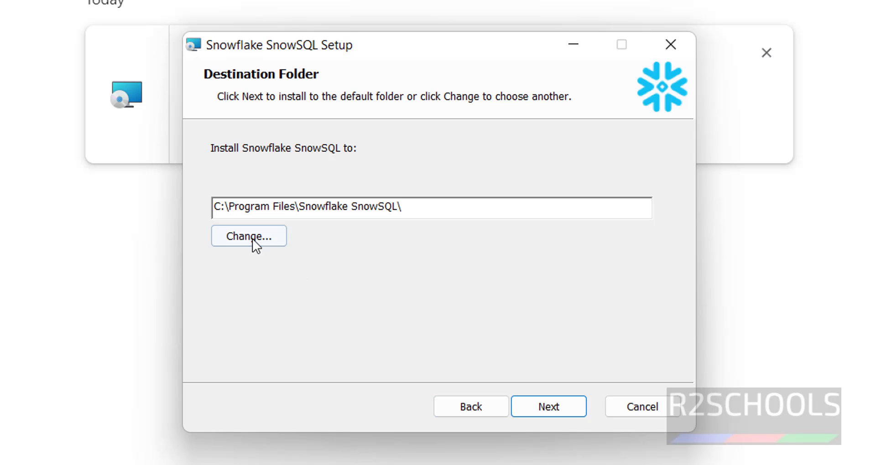
click(563, 411)
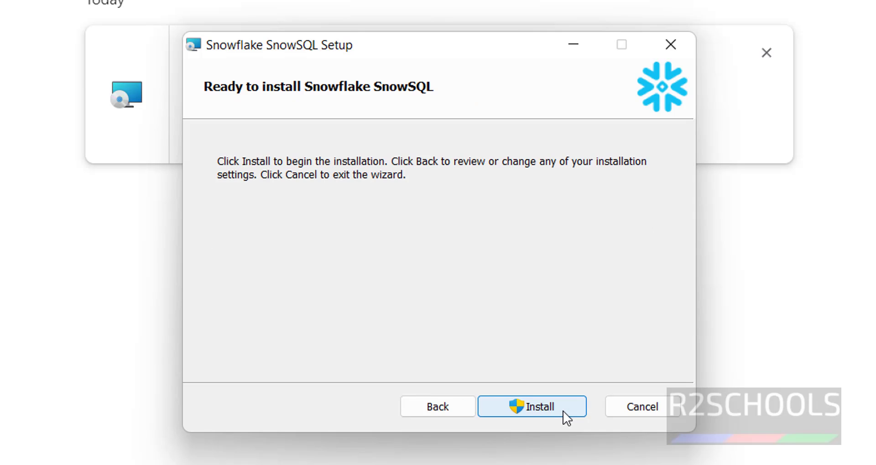
click(563, 411)
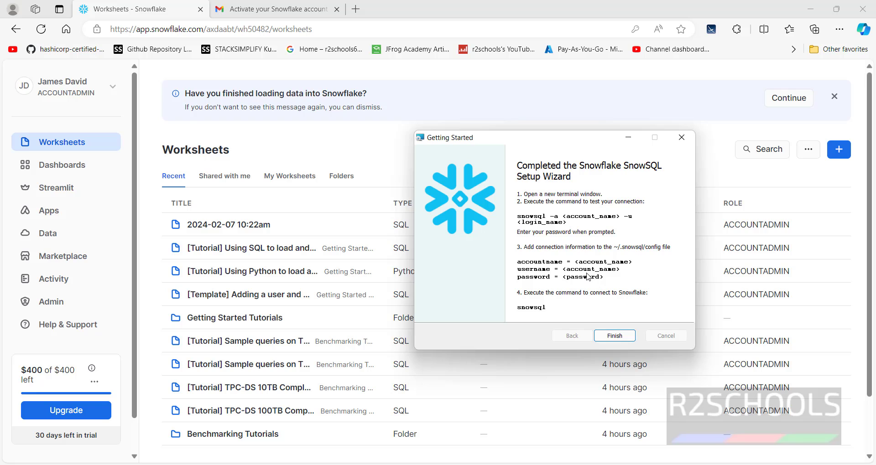
Open Command Prompt and check the installed SnowSQL version with snowsql -v
key(super)
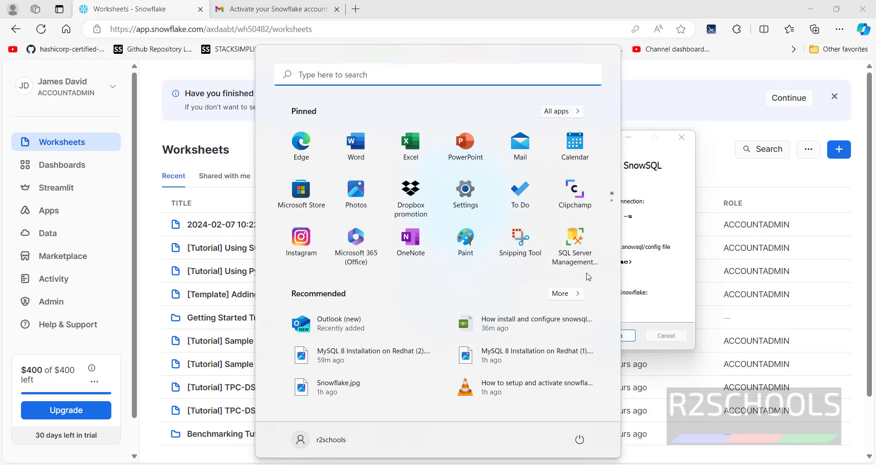
text(cmd)
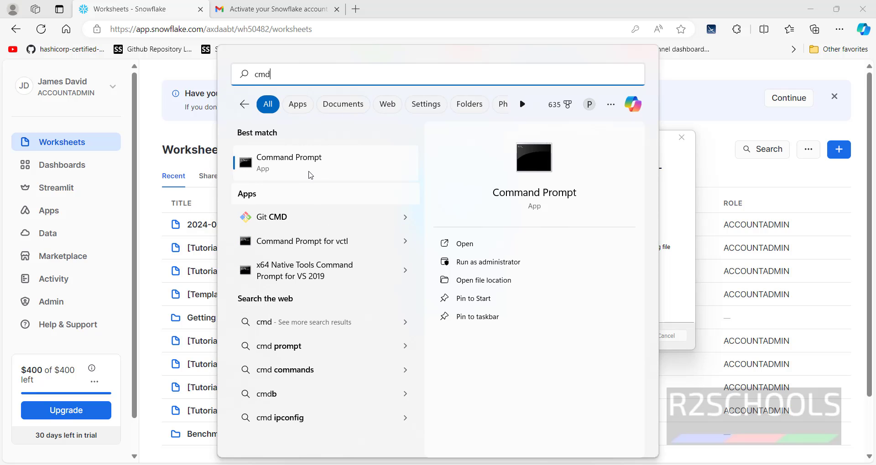
click(310, 172)
drag(383, 120, 363, 95)
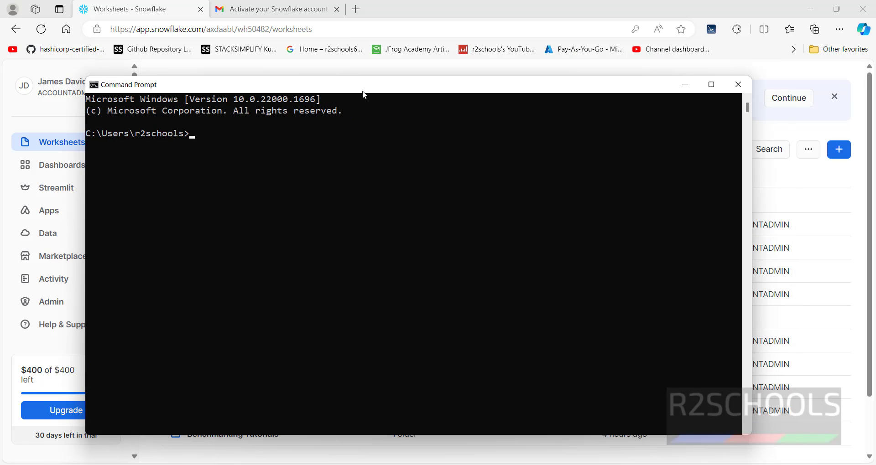
text(snowsql -v)
key(Return)
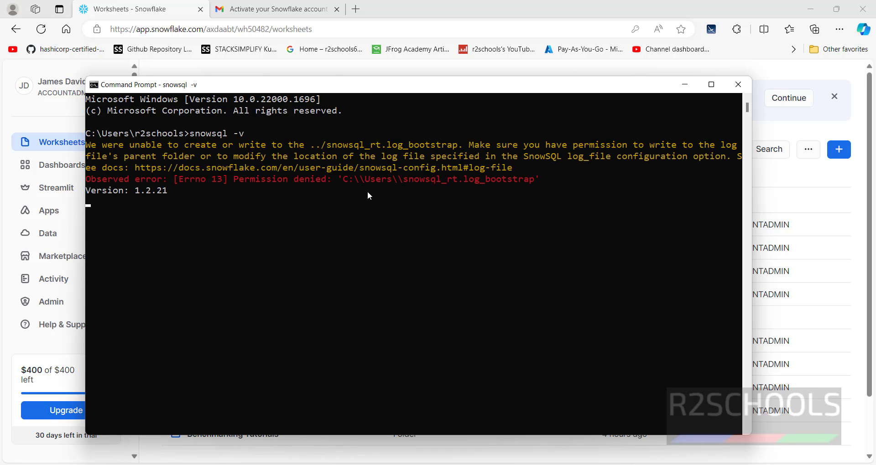
drag(136, 191, 167, 191)
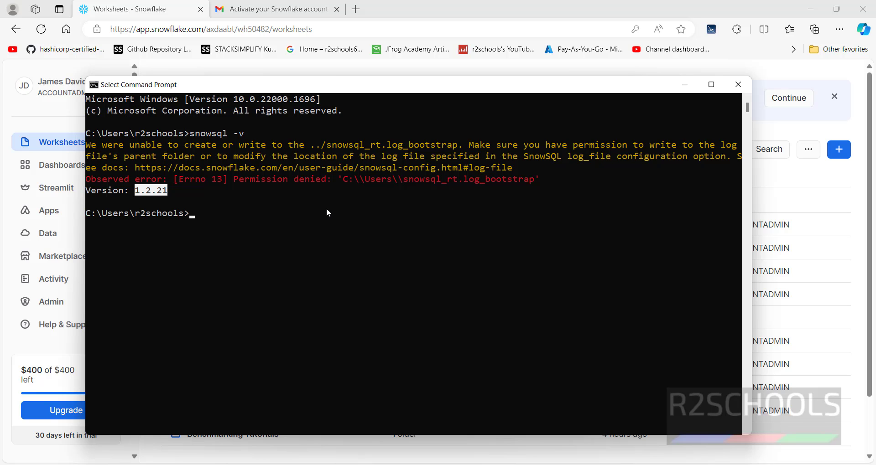
Review the connection instructions in the SnowSQL setup wizard and the account URL in the Snowflake activation email
key(alt+Tab)
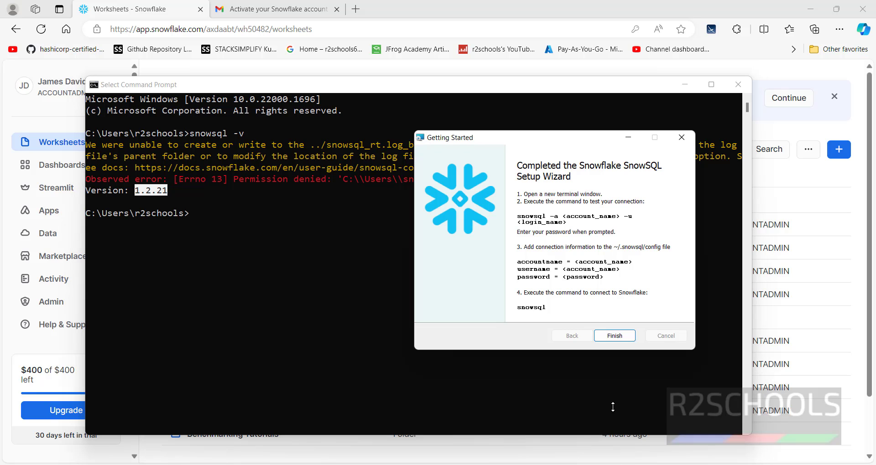
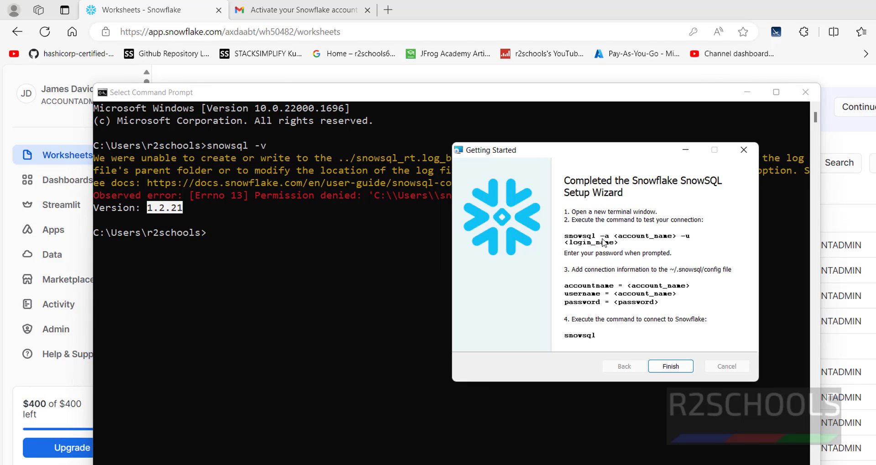
key(alt+Tab)
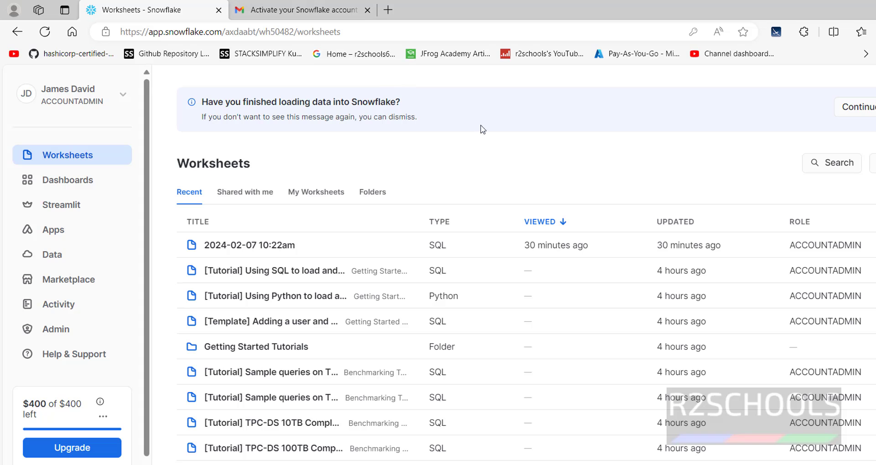
click(304, 12)
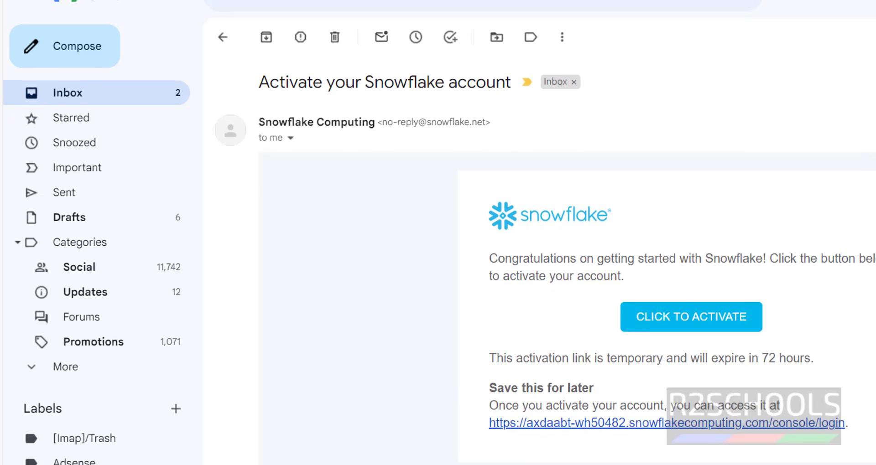
click(207, 11)
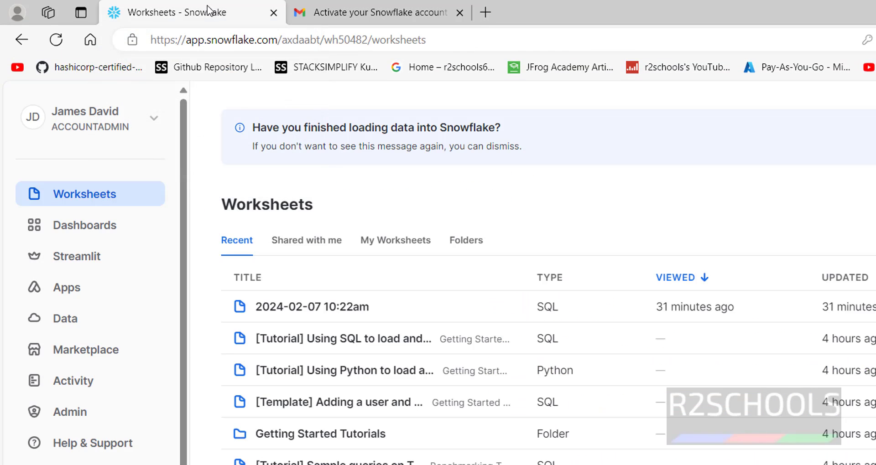
click(97, 417)
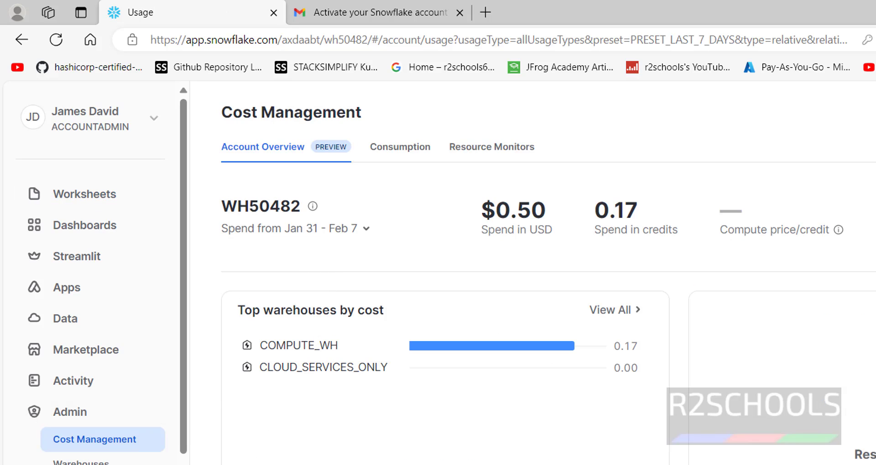
click(78, 410)
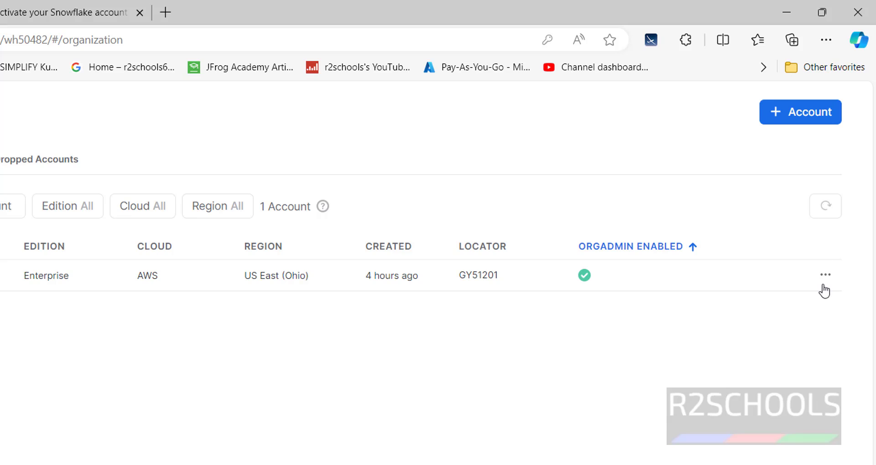
click(826, 277)
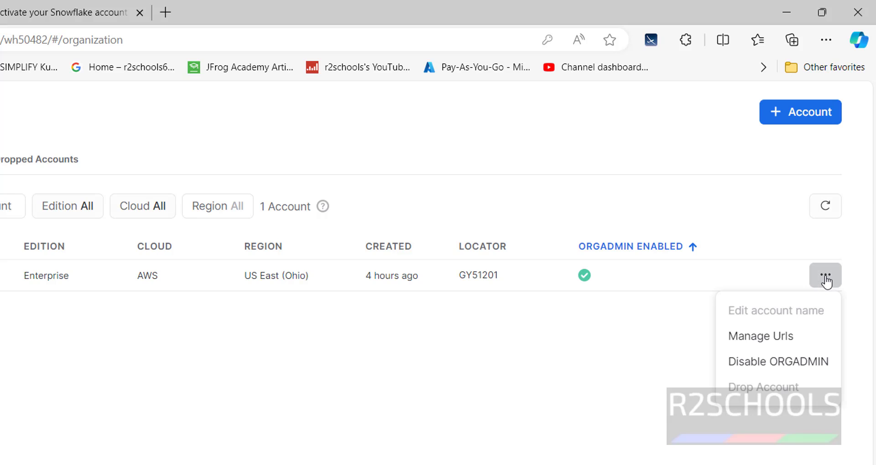
click(781, 337)
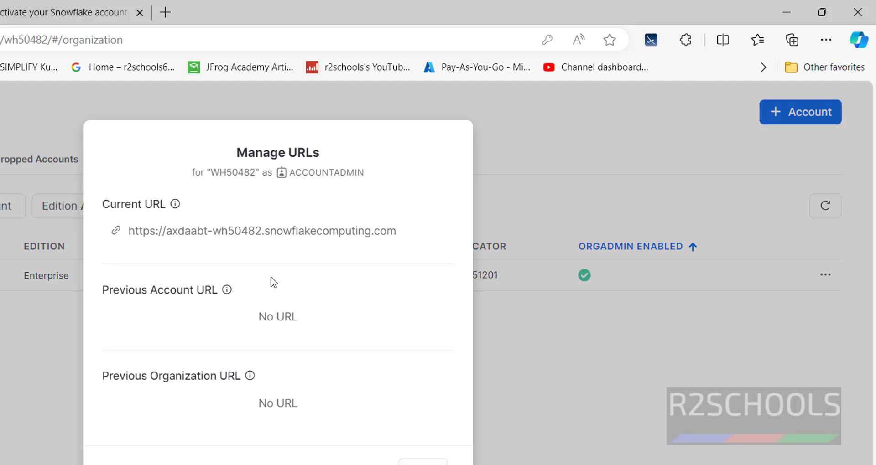
drag(263, 233, 169, 237)
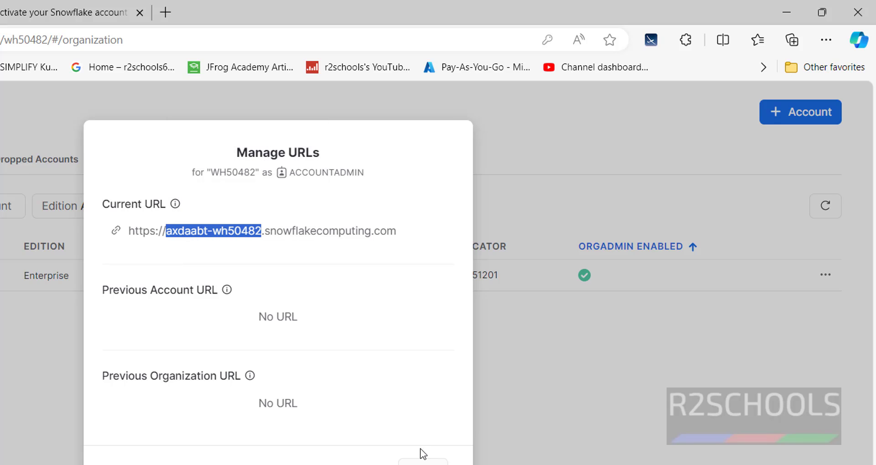
right_click(231, 233)
click(251, 249)
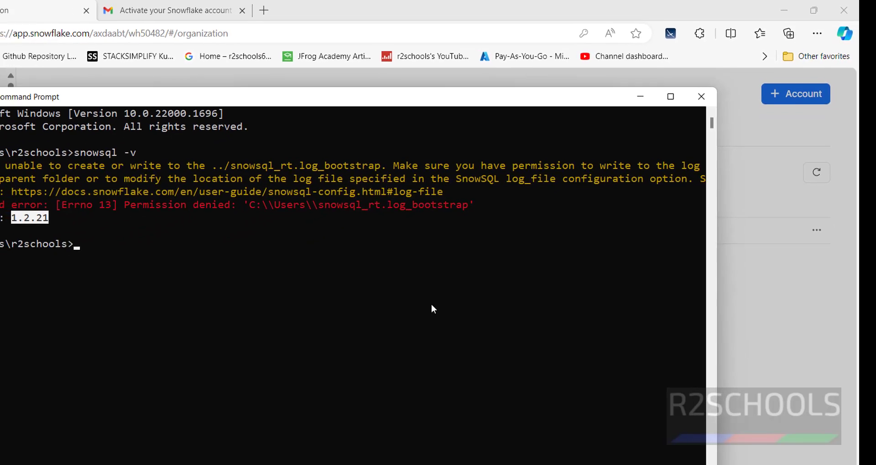
Switch to Command Prompt and begin the connection command with snowsql -a followed by the copied account identifier
text(nosw)
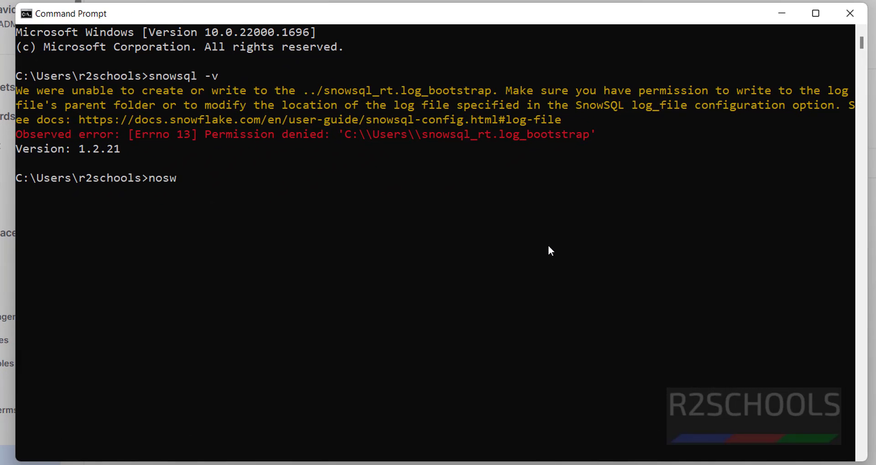
key(BackSpace)
key(BackSpace)
key(BackSpace)
text(nos)
key(BackSpace)
key(BackSpace)
key(BackSpace)
text(snowsql -a)
key(ctrl+v)
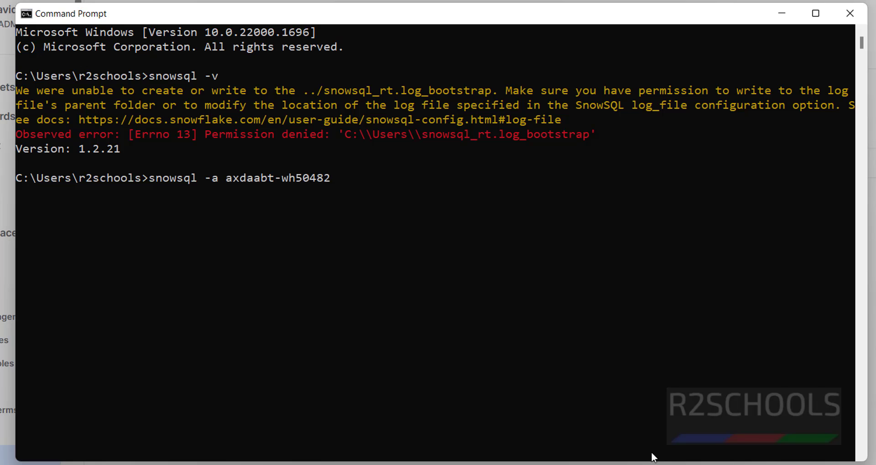
Check the connection syntax in the setup wizard and append the -u option to the unfinished snowsql command
key(alt+Tab)
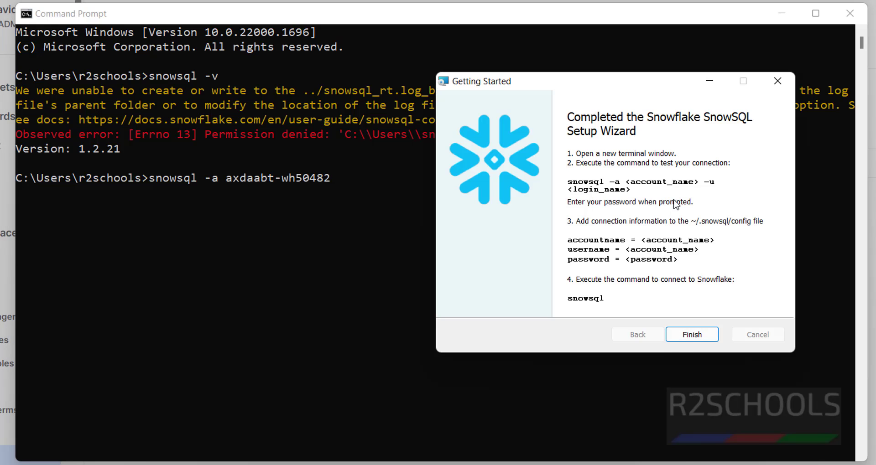
click(351, 233)
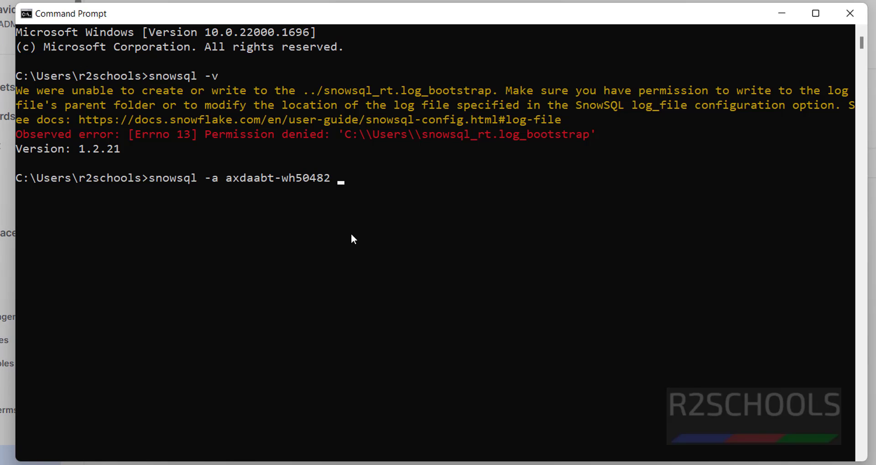
text(-u)
In Snowflake, close the Manage URLs dialog, open Users & Roles, and check the R2SCHOOLS user's entry and available actions
key(alt+Tab)
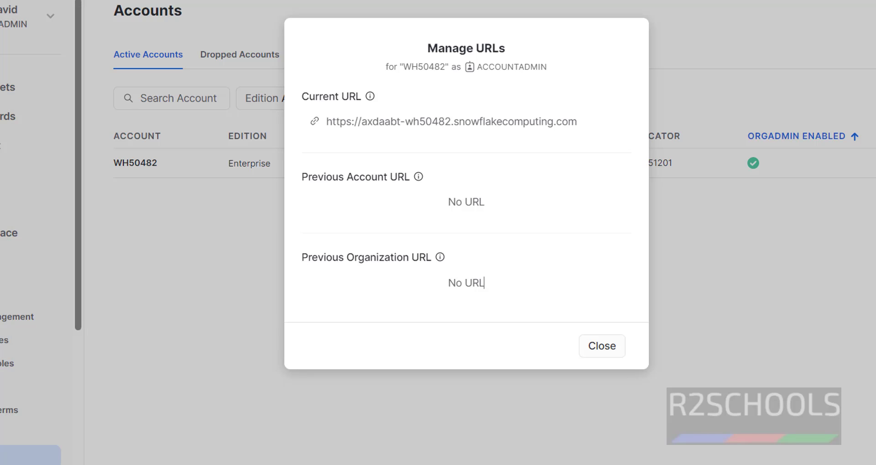
click(602, 346)
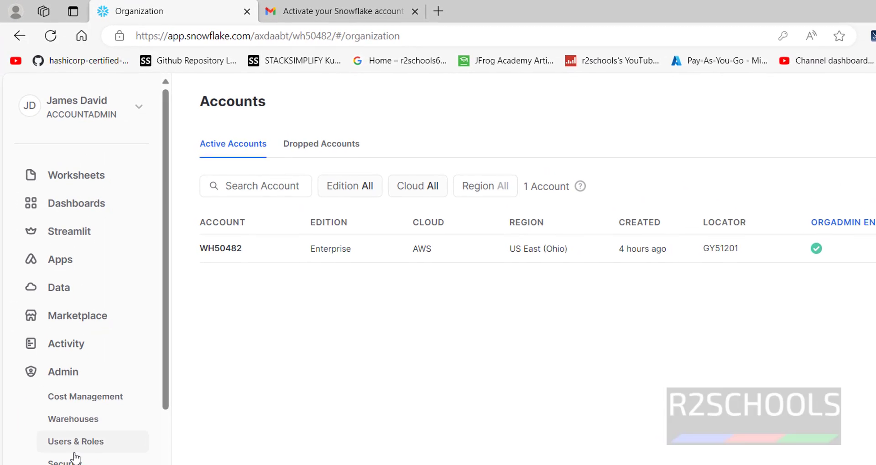
click(77, 439)
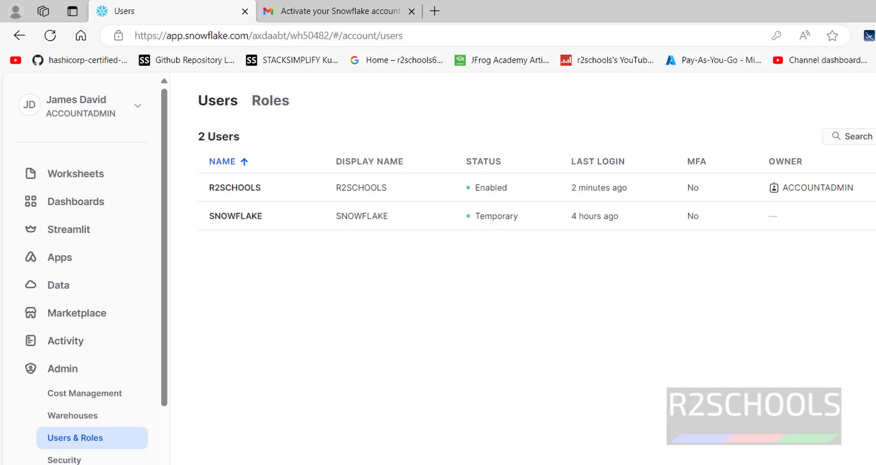
click(845, 186)
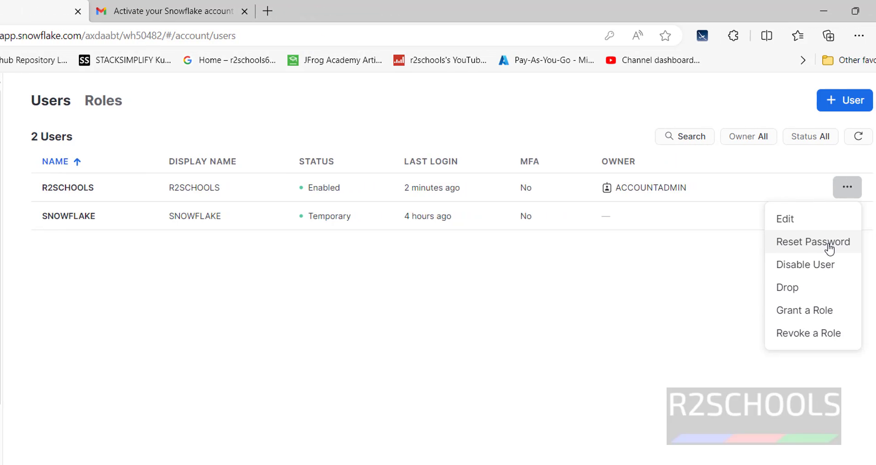
click(567, 291)
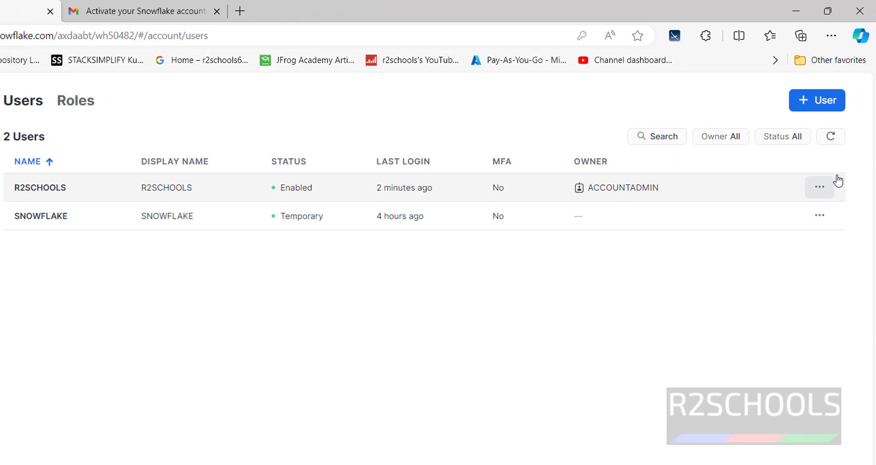
click(819, 189)
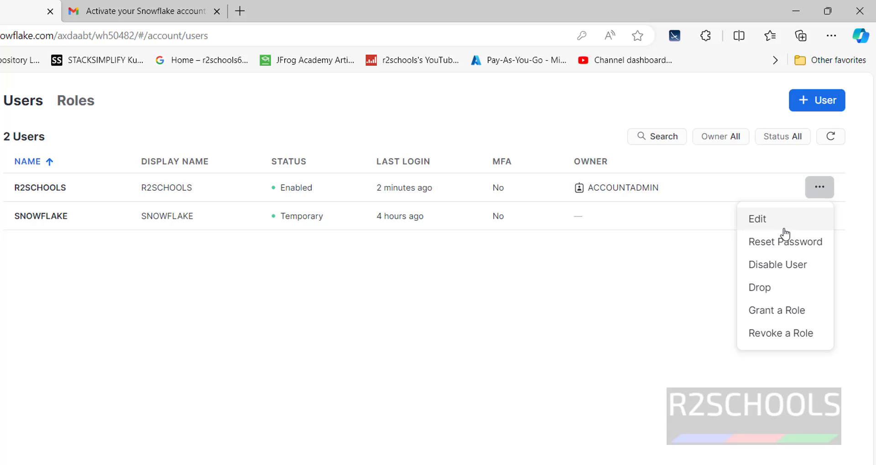
click(544, 267)
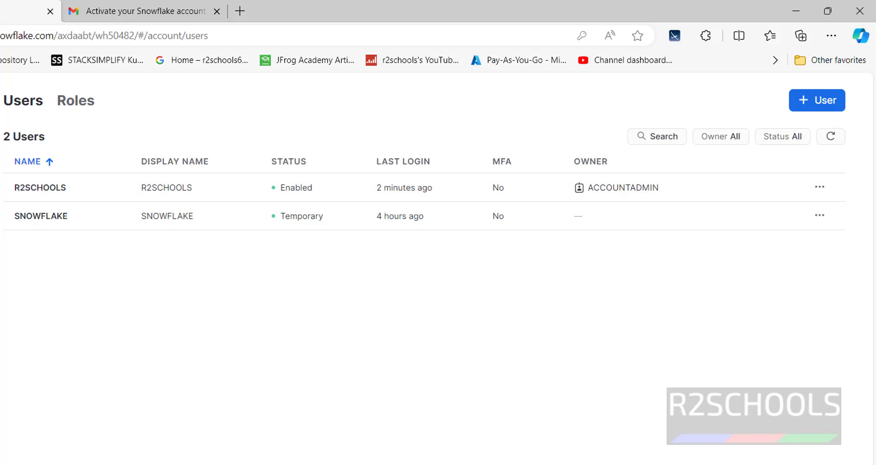
Switch to Command Prompt, complete the unfinished snowsql connection command with the login name r2schools, and run it
key(alt+Tab)
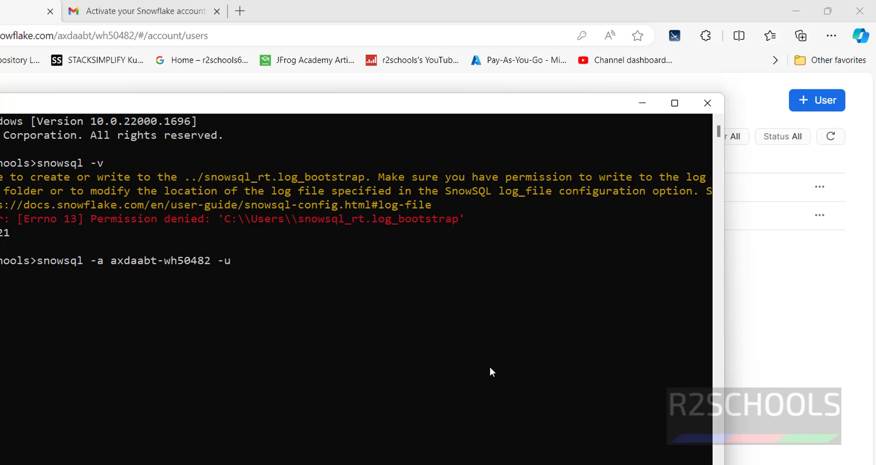
text(r2schools)
key(Return)
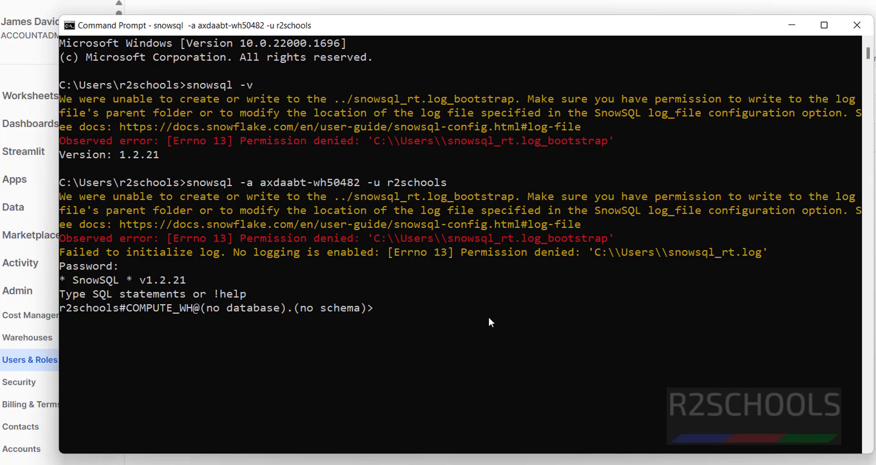
List the account's databases in the SnowSQL session by running show databases;
text(show dat)
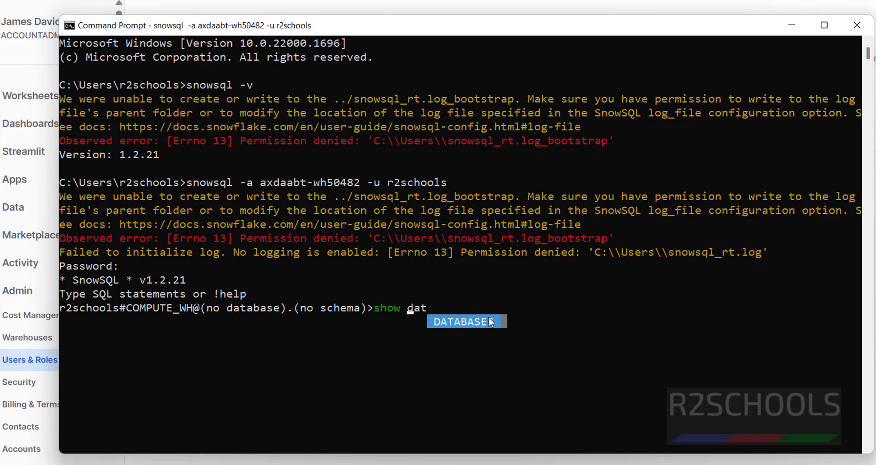
text(abases;)
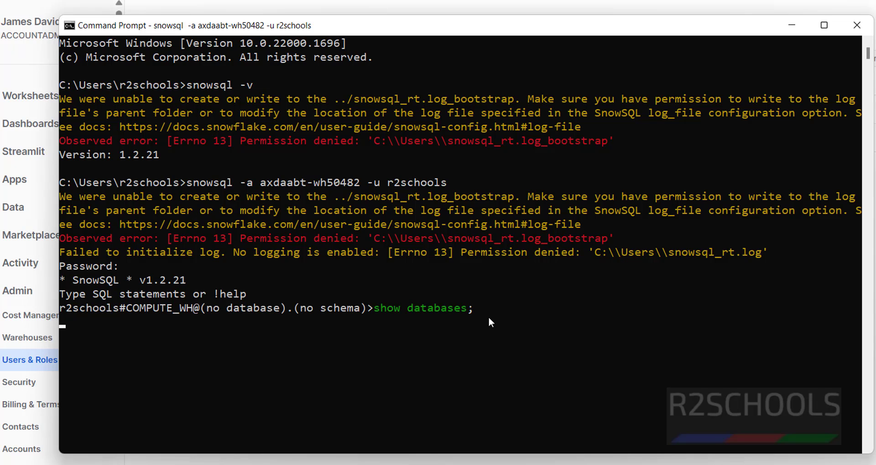
key(Return)
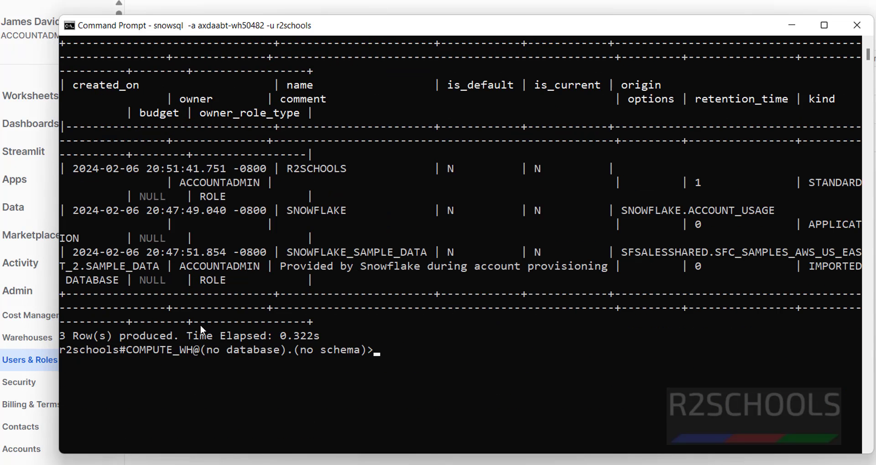
Compare the database names in the query output with Snowflake's Databases page, and return to the SnowSQL prompt
drag(282, 170, 319, 173)
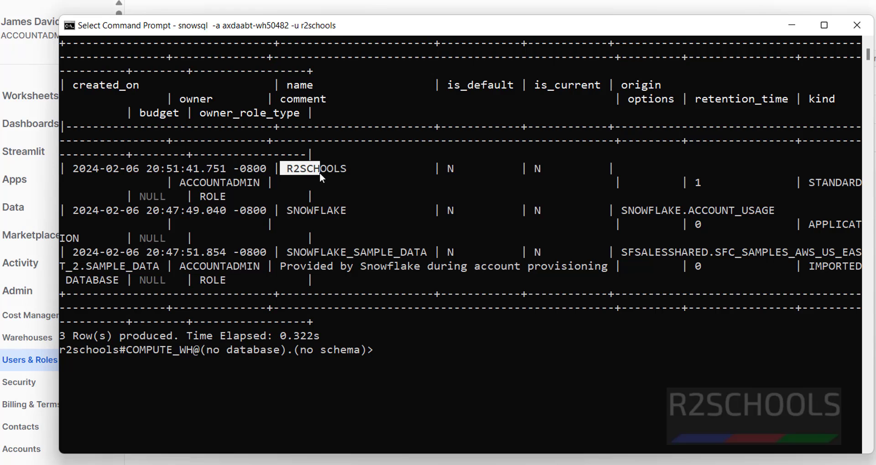
drag(288, 210, 332, 208)
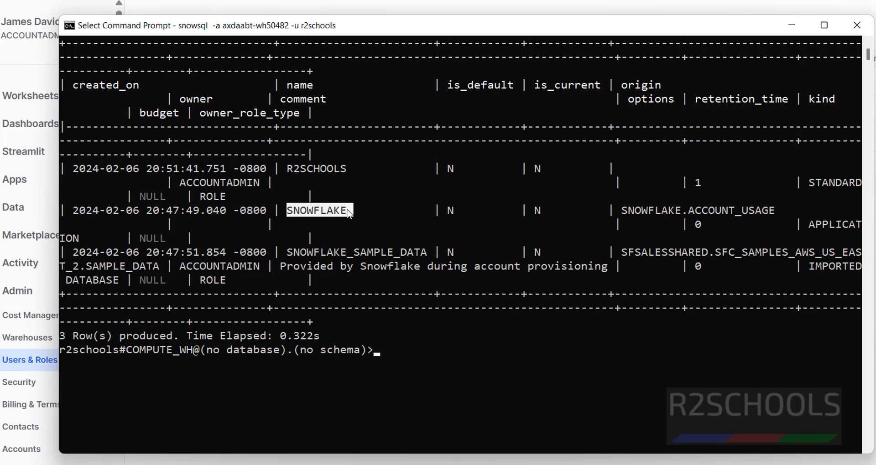
drag(281, 254, 420, 258)
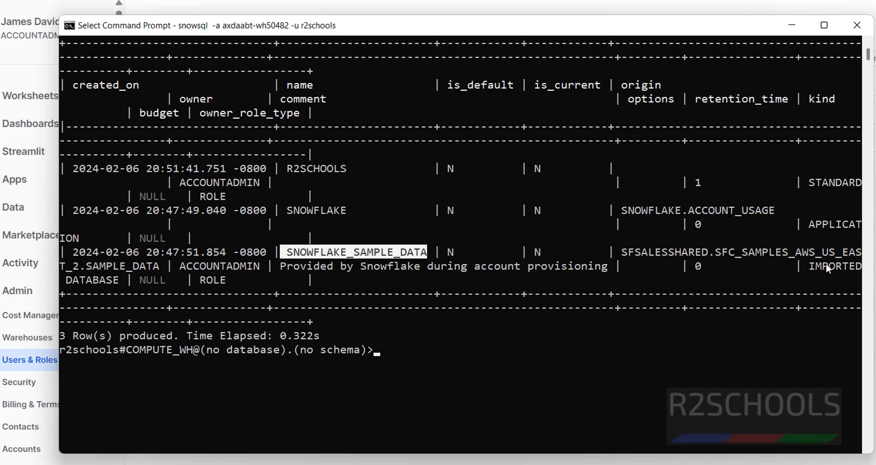
key(alt+Tab)
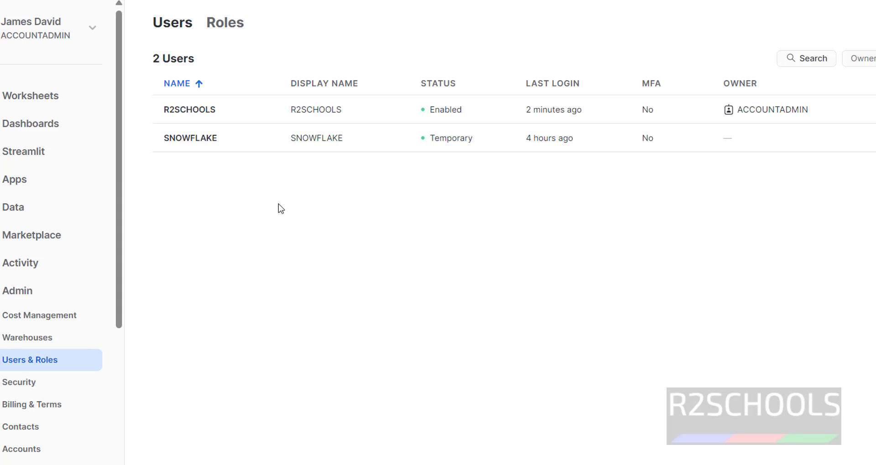
click(32, 211)
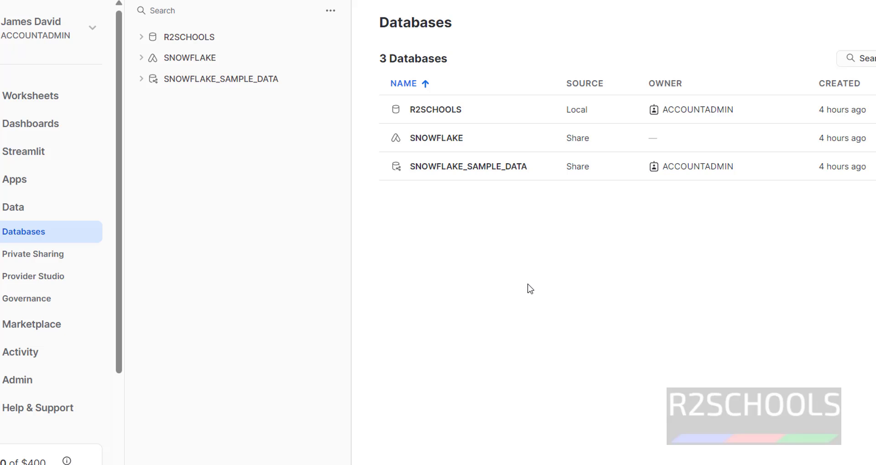
key(alt+Tab)
click(410, 349)
text(create dat)
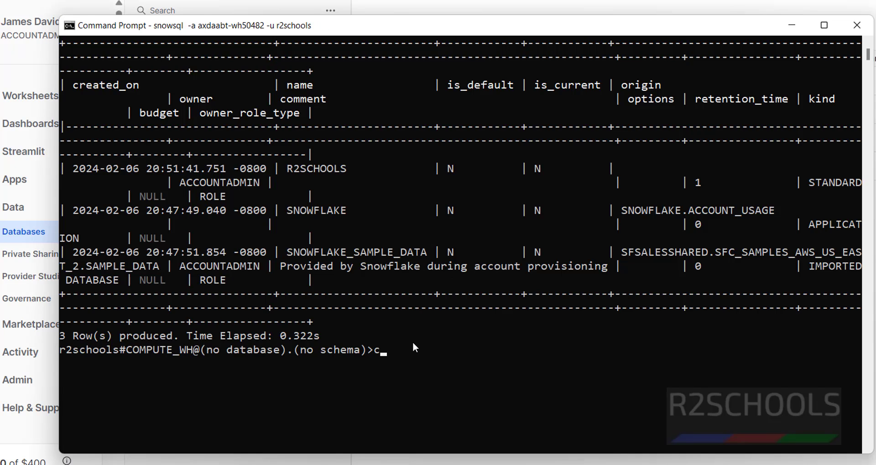
text(abas)
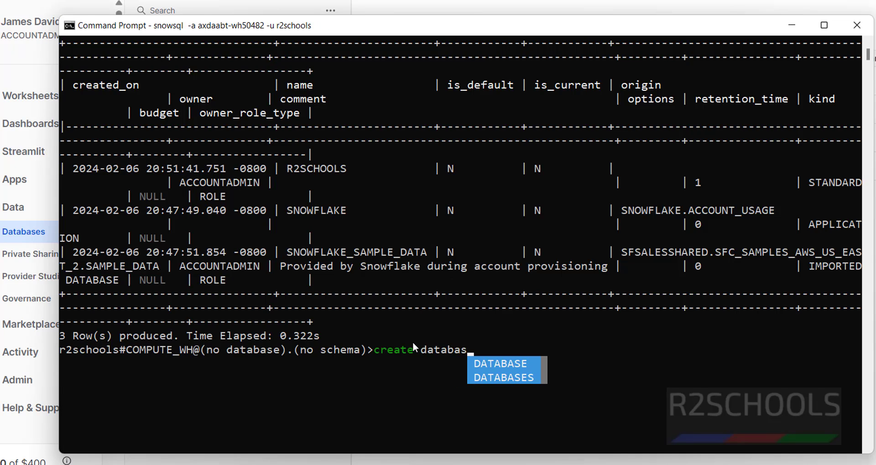
text(e test;)
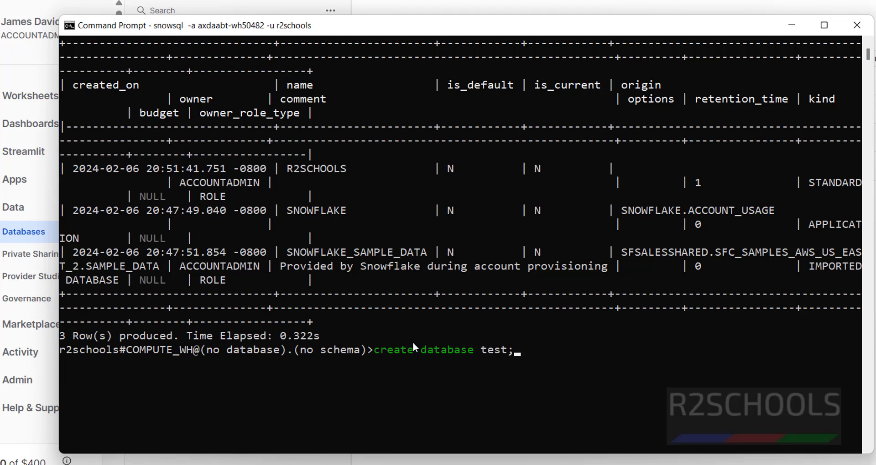
key(BackSpace)
key(BackSpace)
key(BackSpace)
key(BackSpace)
key(BackSpace)
key(BackSpace)
key(BackSpace)
key(BackSpace)
key(BackSpace)
key(BackSpace)
key(BackSpace)
key(BackSpace)
key(BackSpace)
key(BackSpace)
key(BackSpace)
key(BackSpace)
key(BackSpace)
key(BackSpace)
key(BackSpace)
key(BackSpace)
Create a database named r2admin by running create or replace database r2admin; in SnowSQL
text(rea)
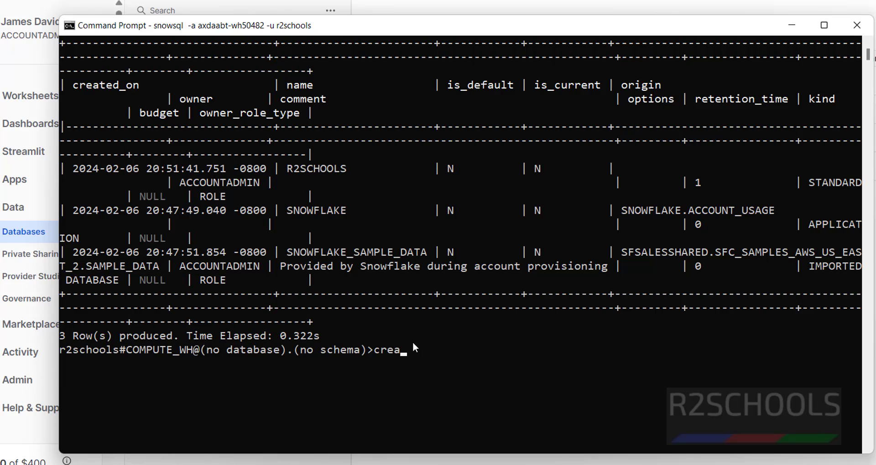
text(te or repla)
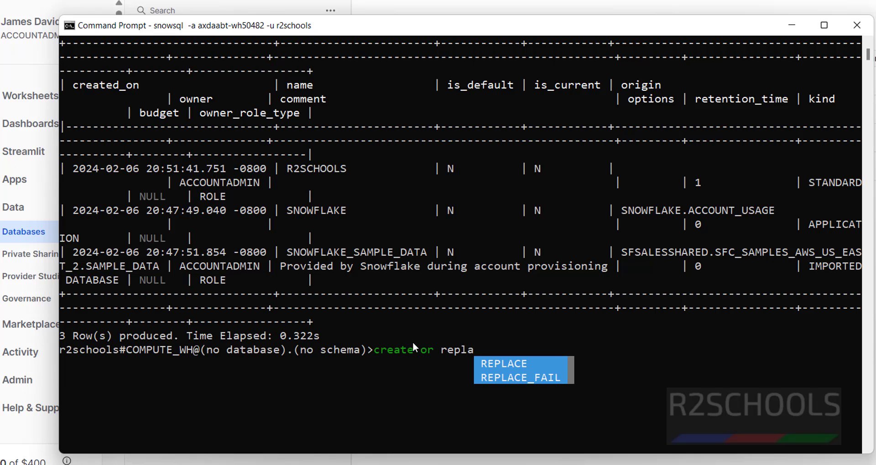
text(ce database r2admin)
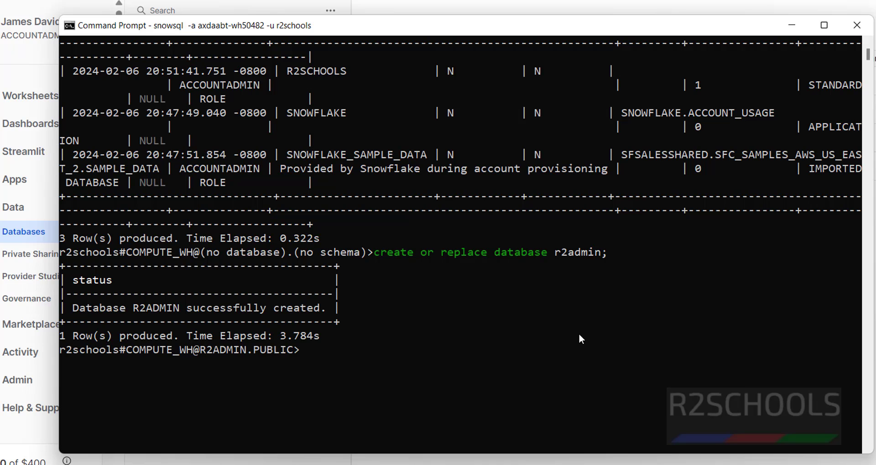
Run show databases; again and examine the output for the R2ADMIN database entry
text(show database)
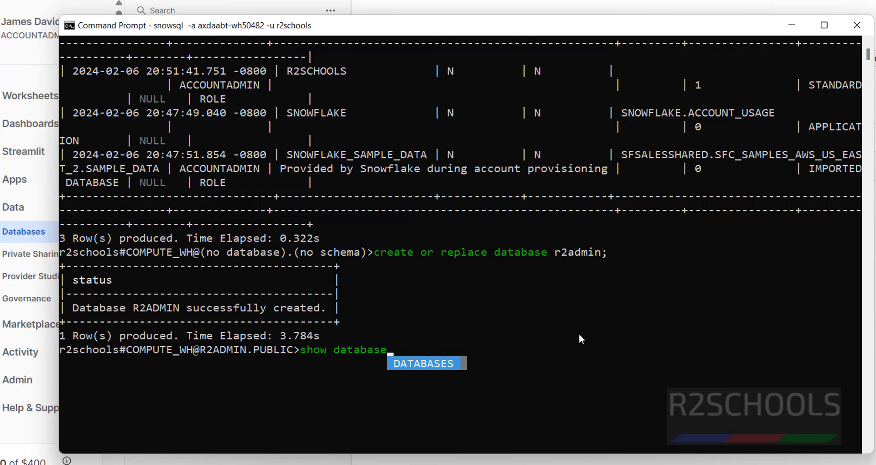
text(s;)
key(Return)
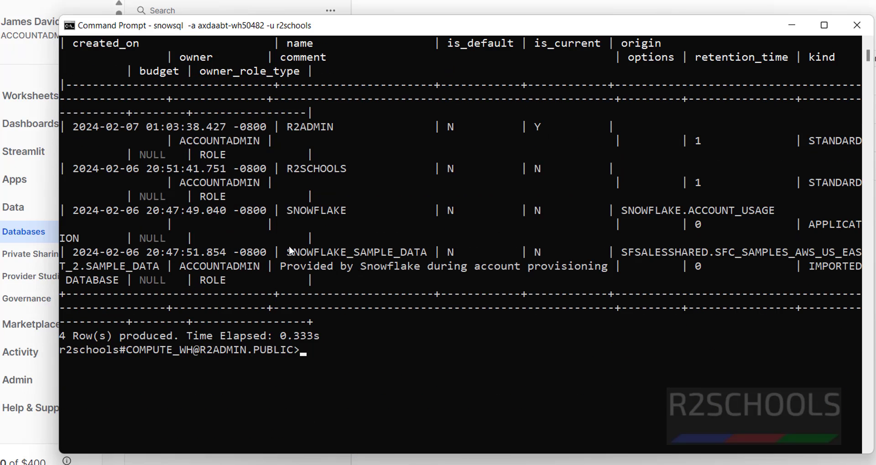
scroll(201, 290, up, 4)
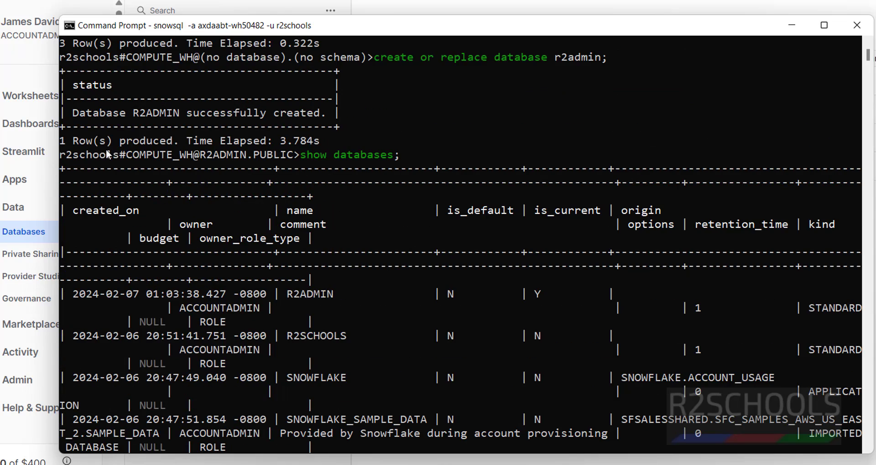
scroll(137, 183, up, 1)
scroll(137, 184, down, 4)
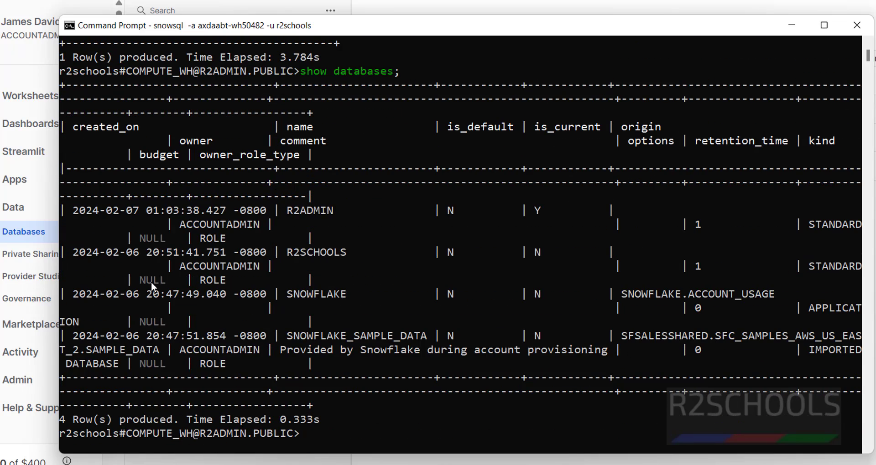
drag(285, 209, 338, 217)
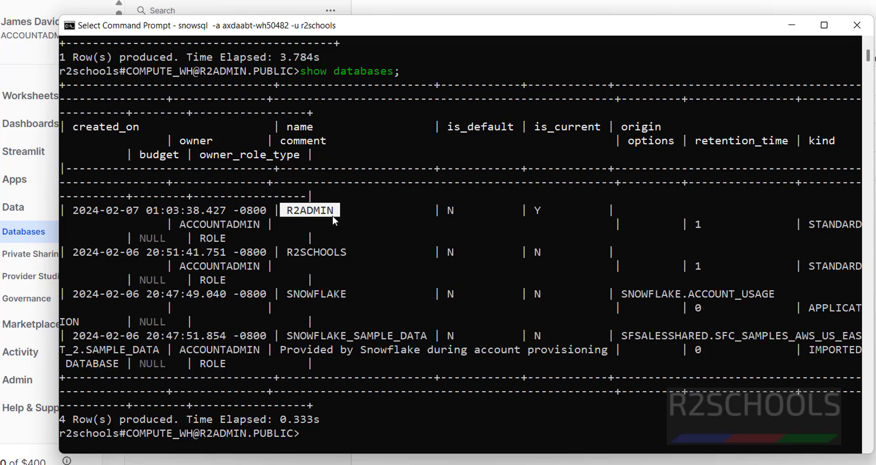
drag(116, 216, 201, 242)
click(184, 238)
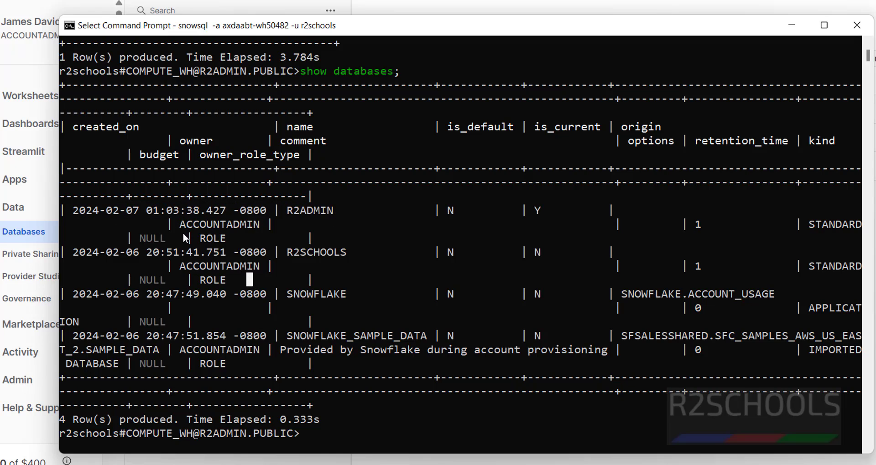
Switch to Snowflake in the browser, refresh the database list, and expand and open the R2ADMIN database
key(alt+Tab)
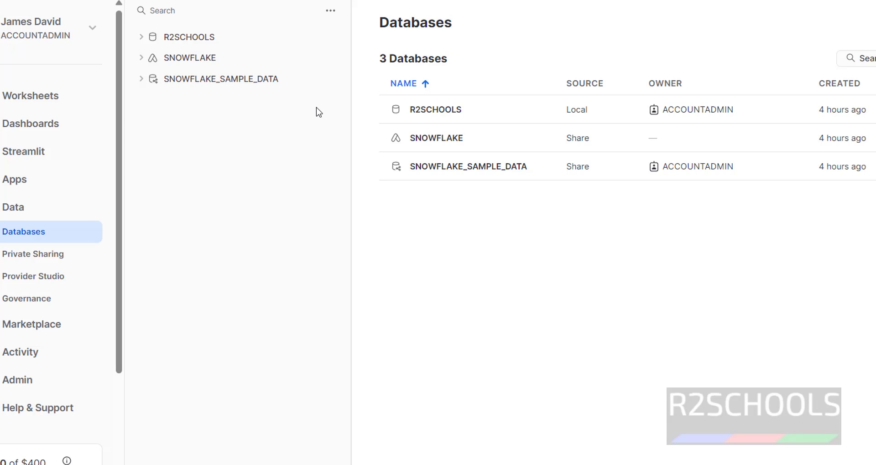
click(330, 10)
click(325, 43)
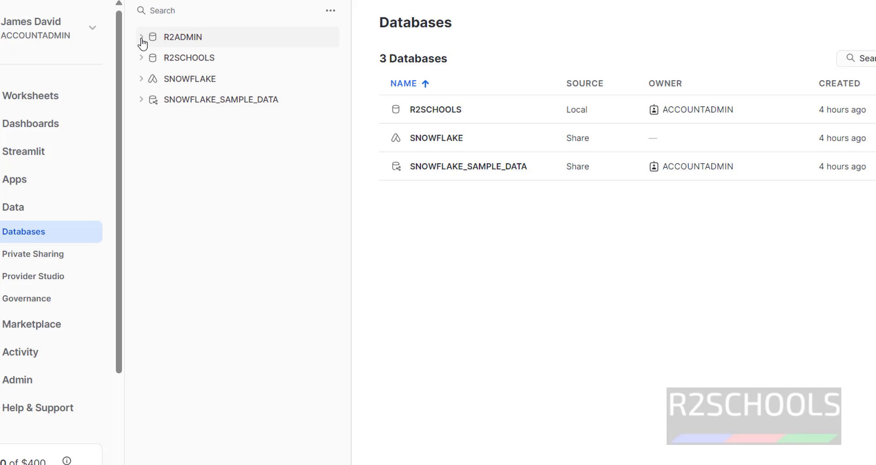
click(141, 38)
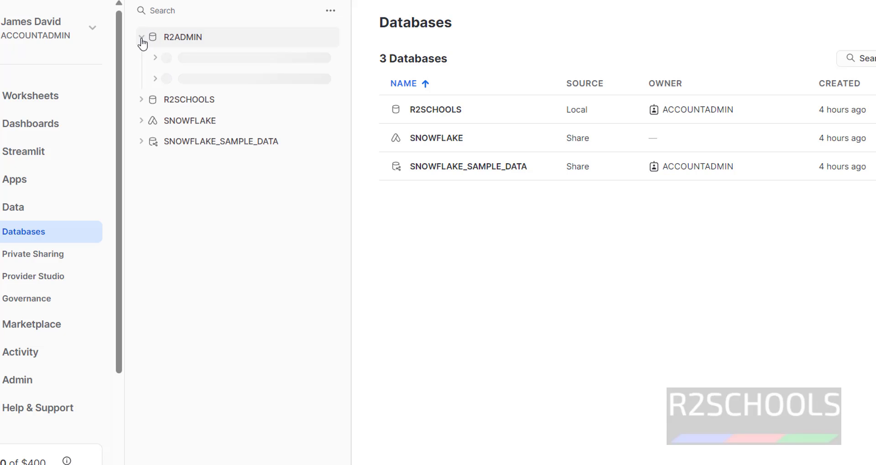
click(191, 44)
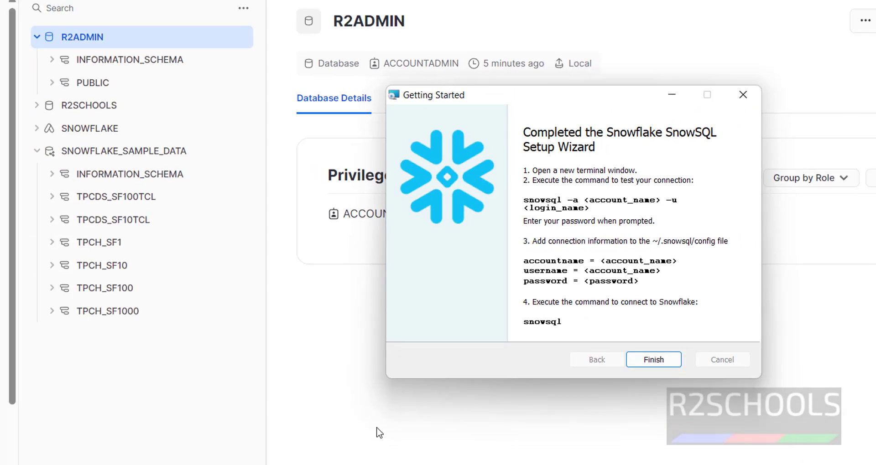
Finish the SnowSQL setup wizard and open the C:\Users\r2schools\.snowsql folder in File Explorer
key(super+e)
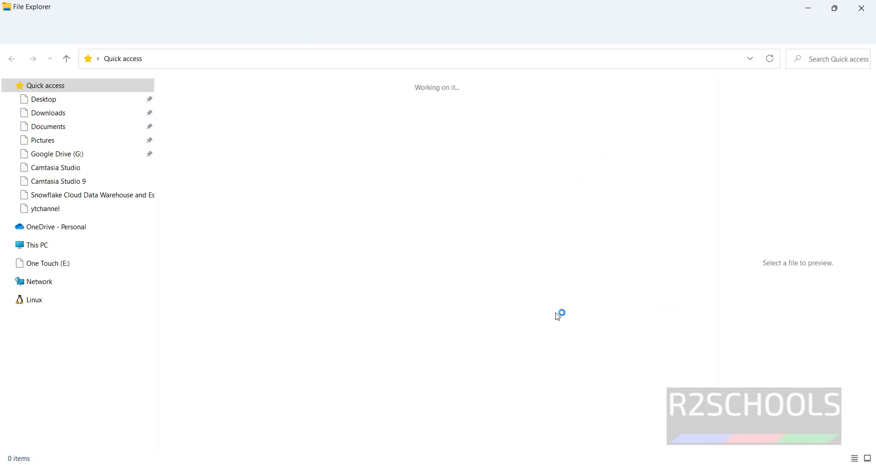
key(alt+Tab)
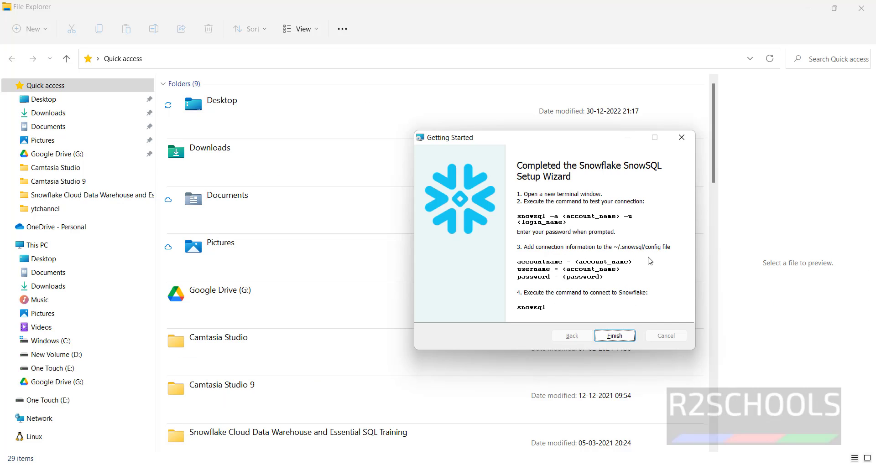
key(Return)
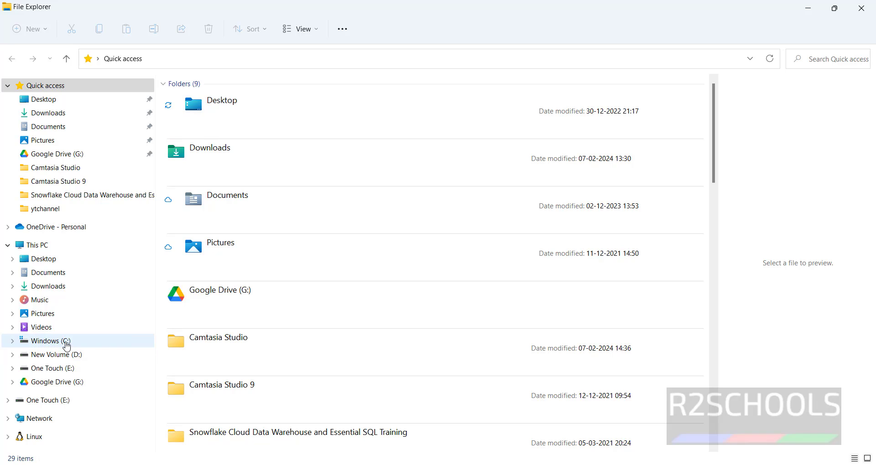
click(67, 346)
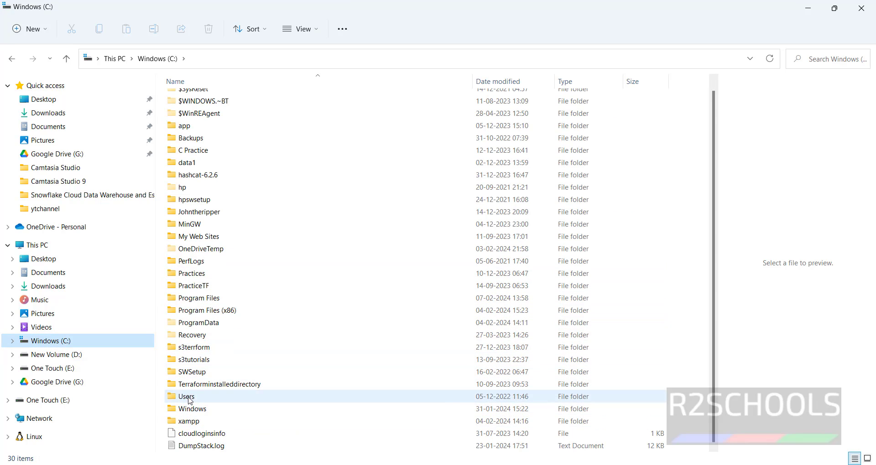
double_click(191, 399)
double_click(205, 139)
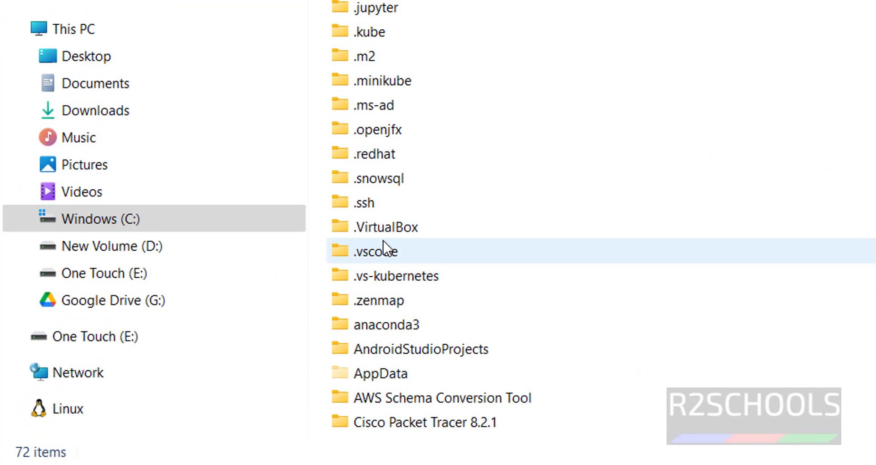
double_click(383, 182)
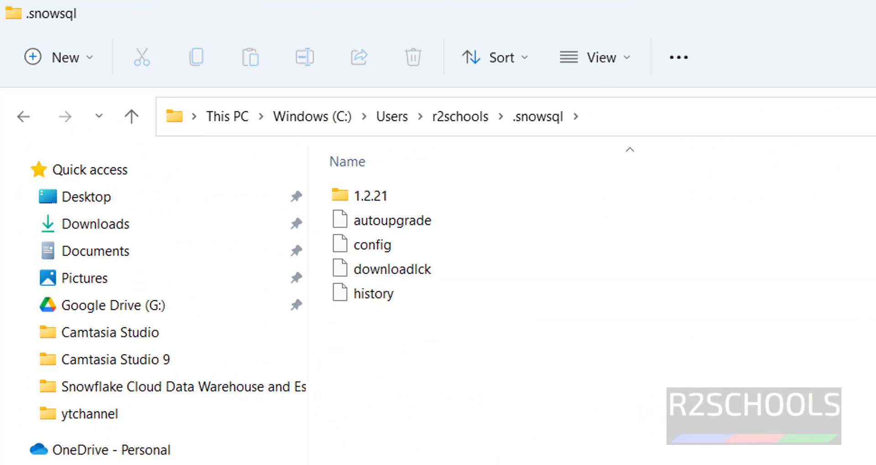
Open the SnowSQL config file in Notepad++ and select the accountname value of the example connection
right_click(377, 249)
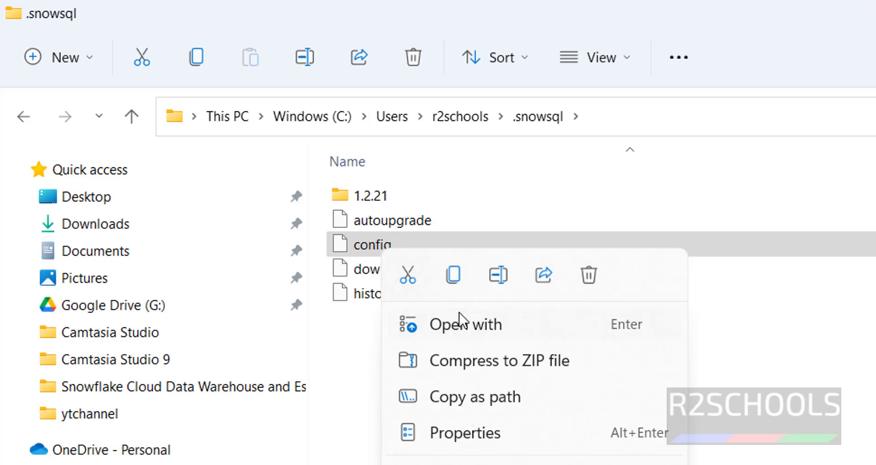
click(462, 325)
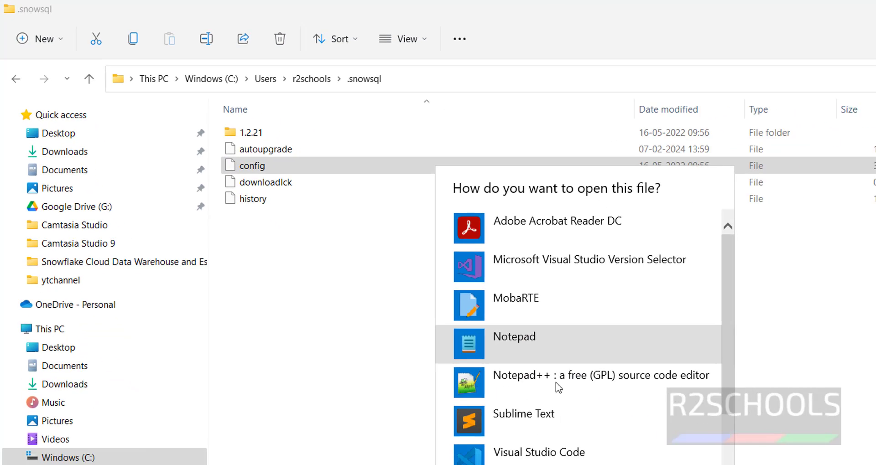
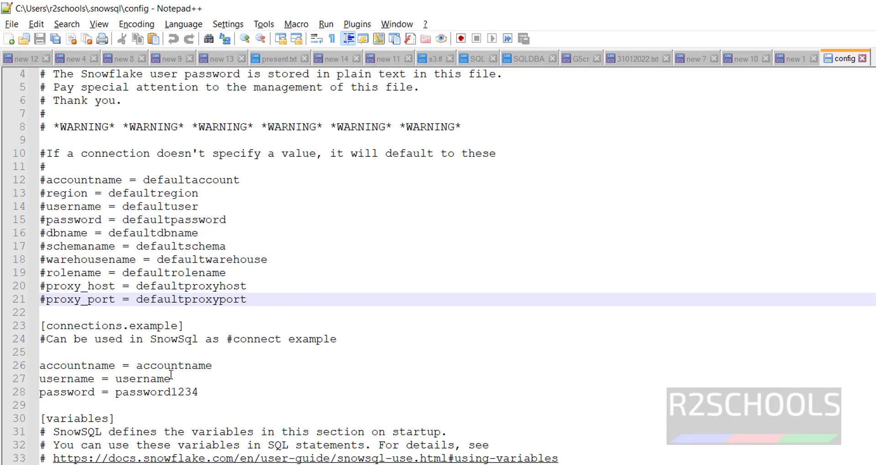
double_click(138, 368)
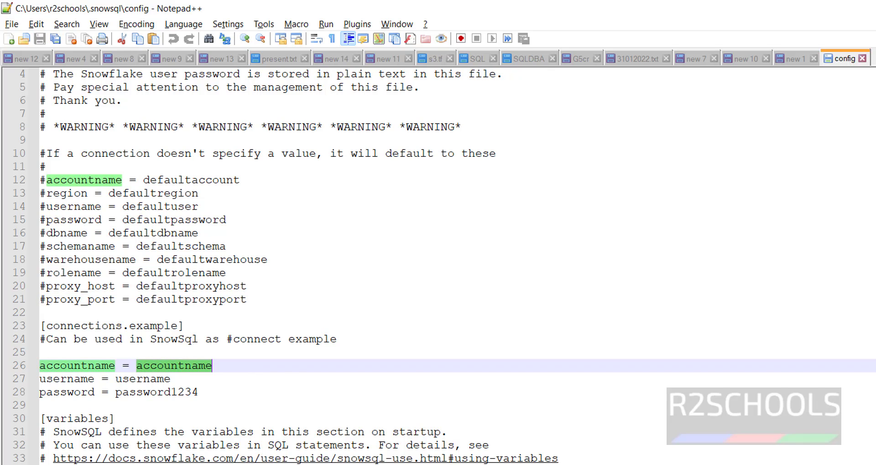
Switch to Snowflake in the browser and open Manage URLs for the account on the Accounts administration page
key(alt+Tab)
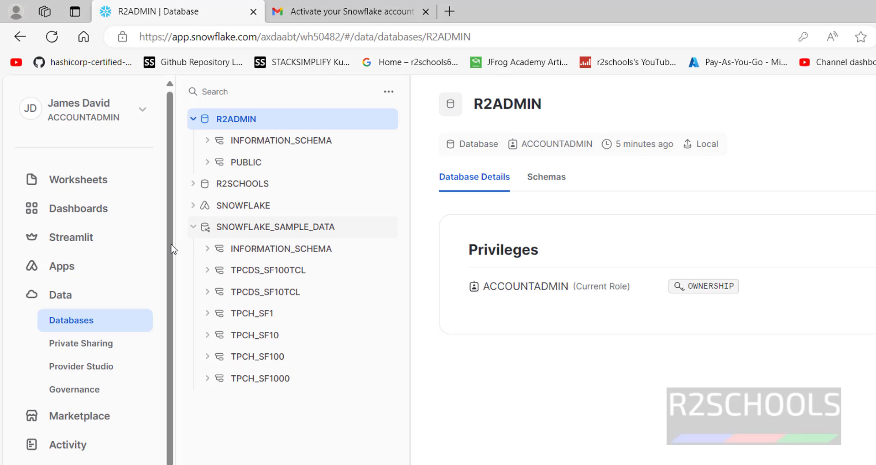
click(91, 459)
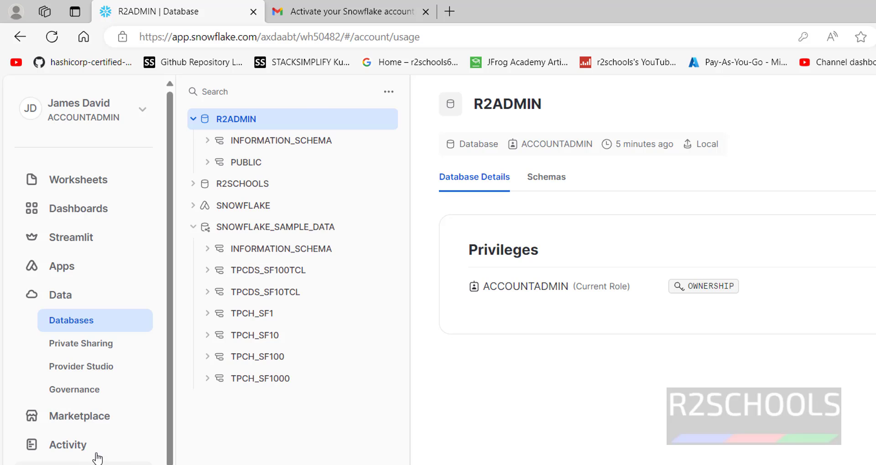
scroll(128, 451, down, 3)
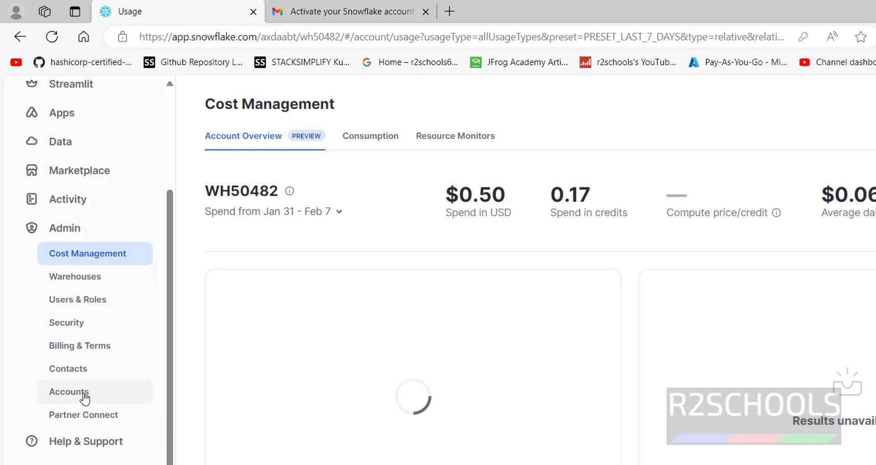
click(83, 394)
click(830, 255)
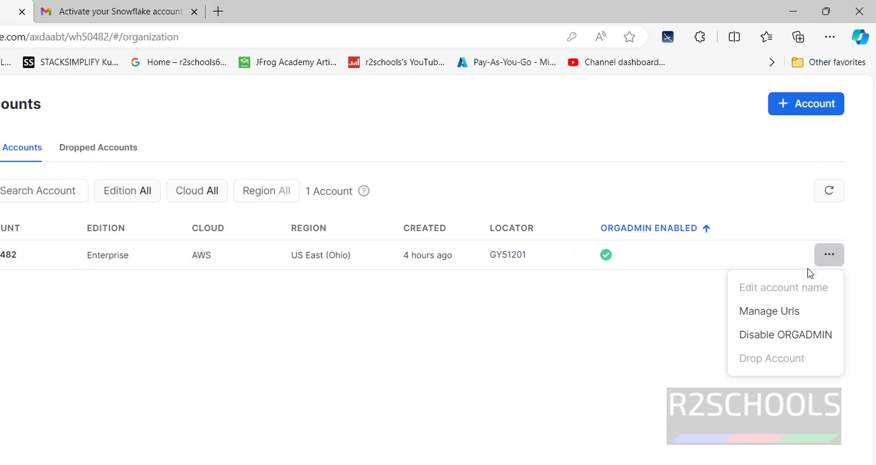
click(768, 312)
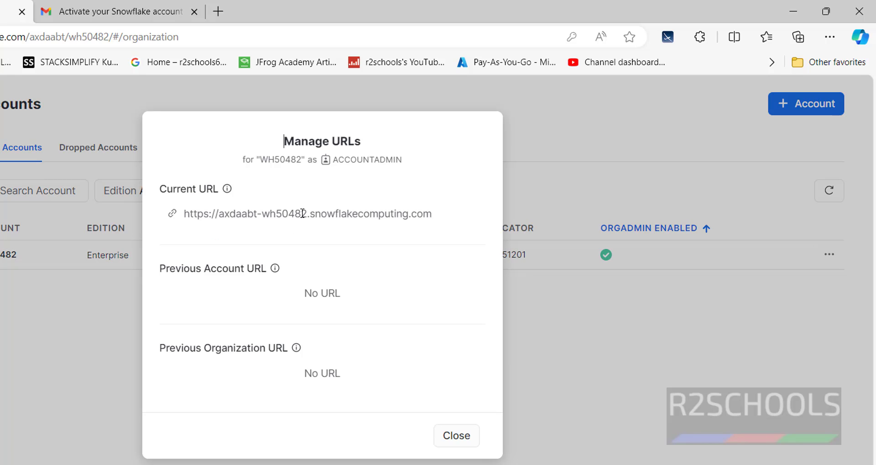
Copy the account identifier from the current URL and paste it as the example connection's accountname value in the Notepad++ config file
drag(307, 214, 219, 215)
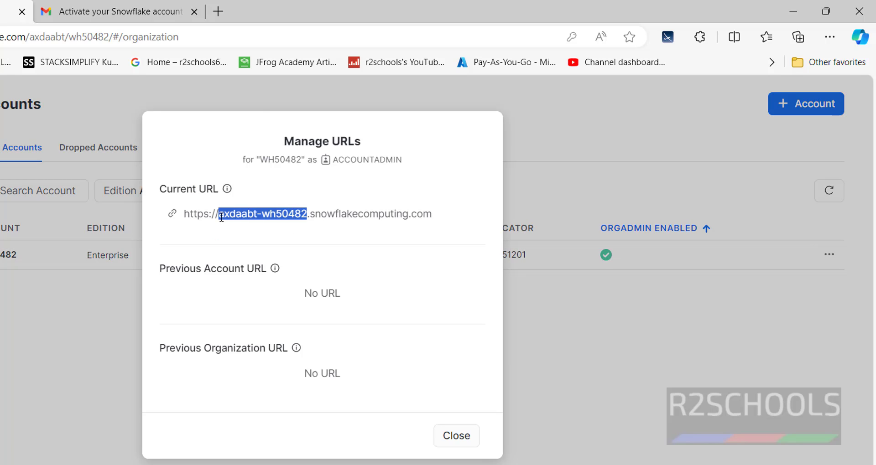
right_click(224, 218)
click(244, 233)
click(317, 461)
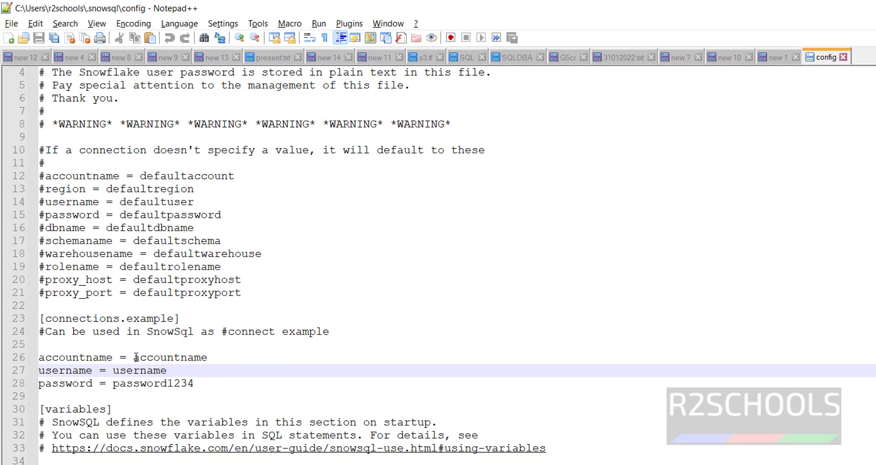
drag(133, 358, 205, 356)
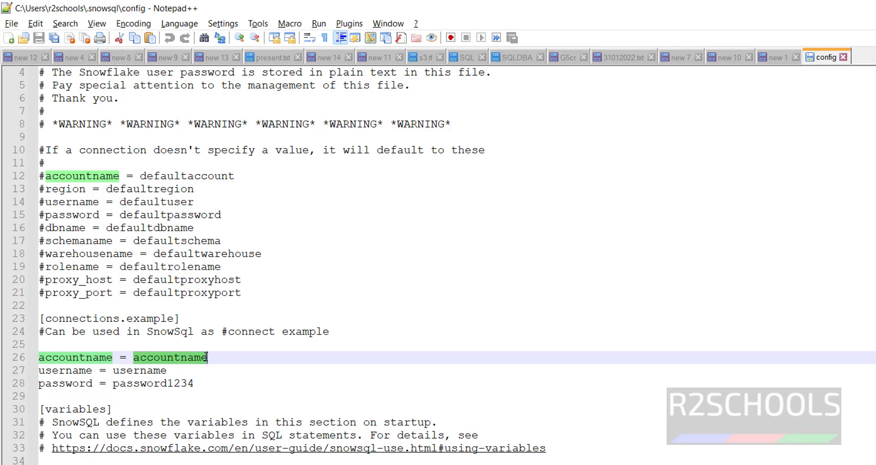
key(ctrl+v)
Set the connection's username to r2schools, replace the placeholder password with the account password, and save the config file
double_click(115, 371)
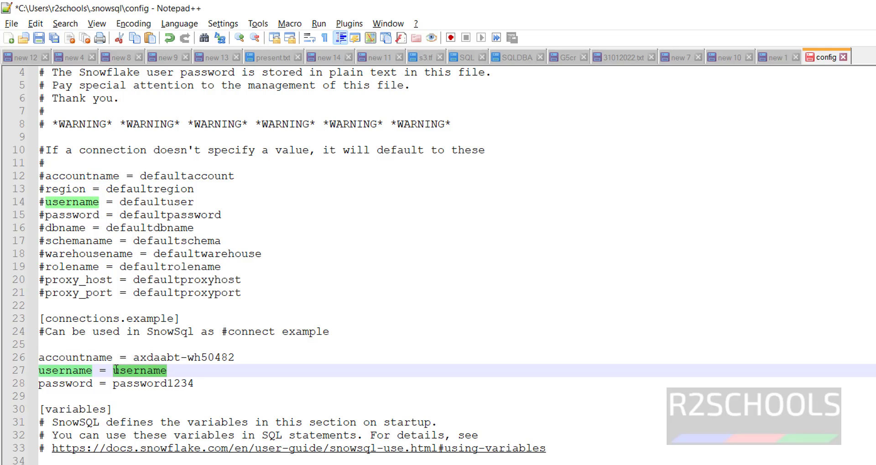
key(Delete)
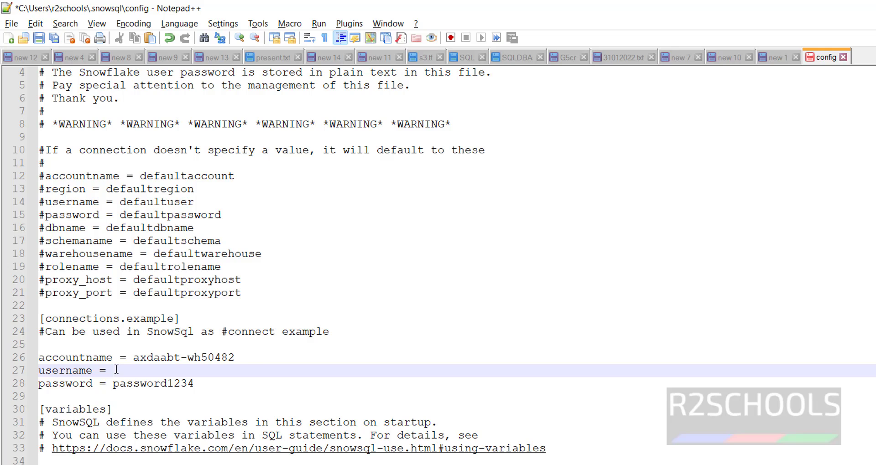
text(r2schools)
drag(113, 384, 192, 383)
key(ctrl+s)
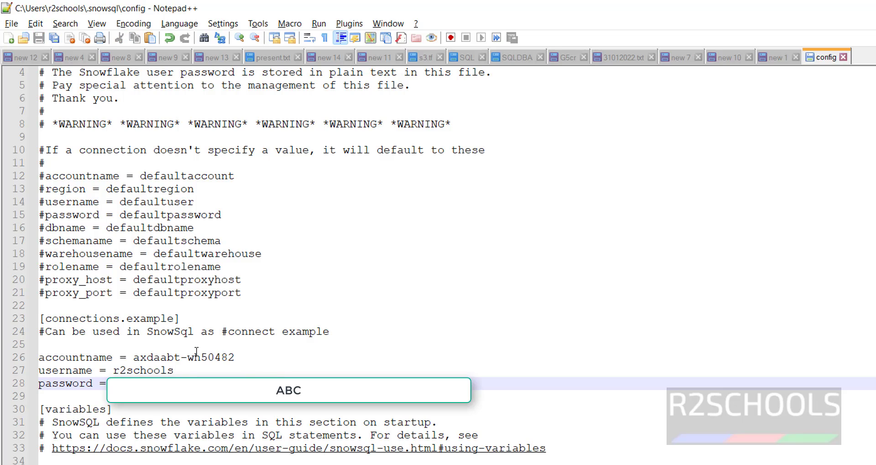
Rename the example connection section to connections.demo
double_click(147, 319)
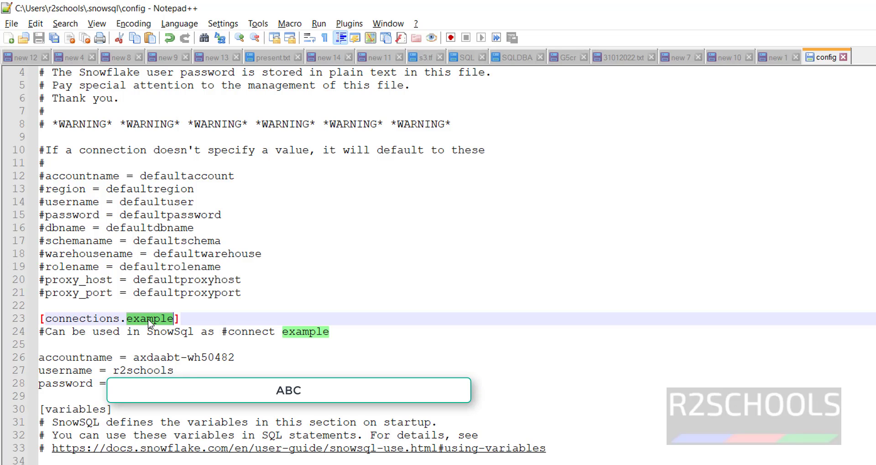
text(demo)
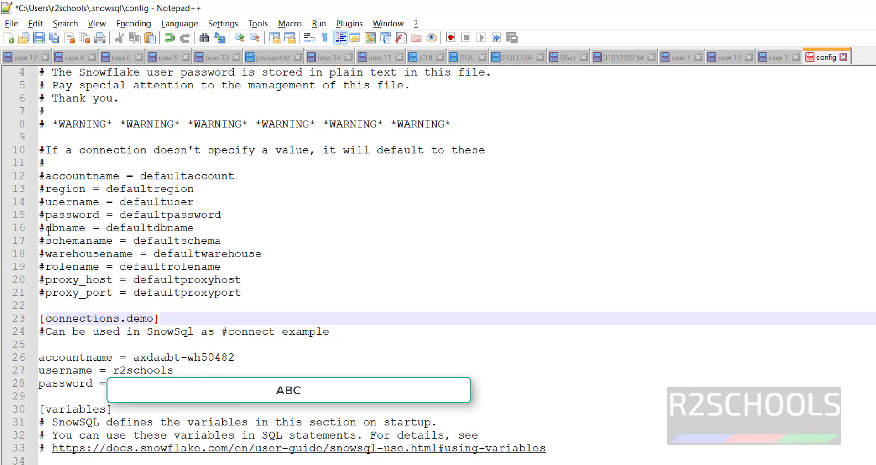
Copy the commented dbname, schemaname and warehousename default lines onto a new line below the demo connection's password
drag(45, 228, 118, 229)
click(137, 383)
key(Return)
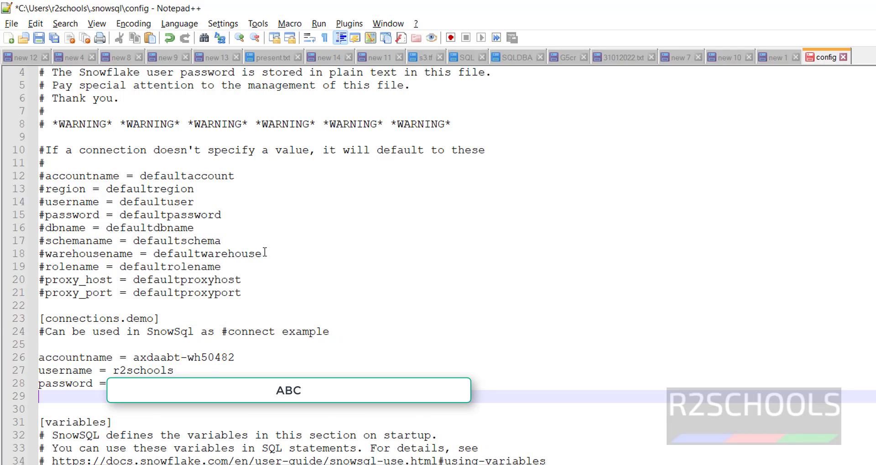
drag(264, 254, 39, 229)
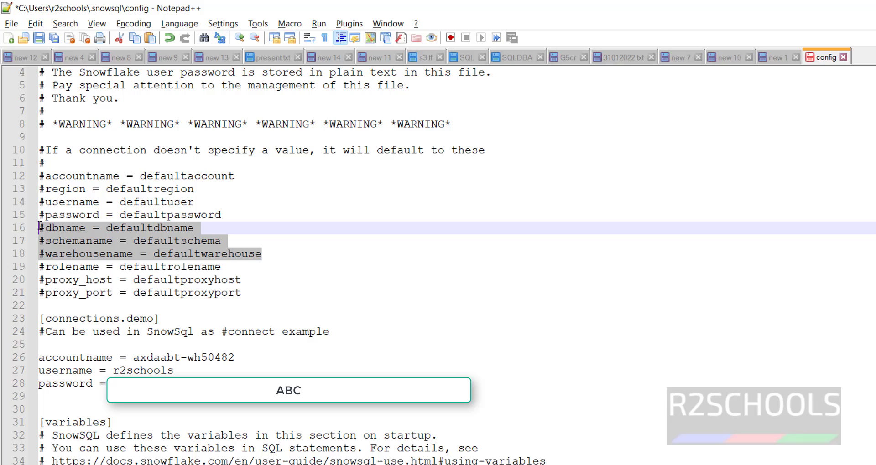
key(ctrl+c)
click(76, 396)
key(ctrl+v)
Uncomment the copied dbname, schemaname and warehousename lines by removing their leading # characters
click(44, 397)
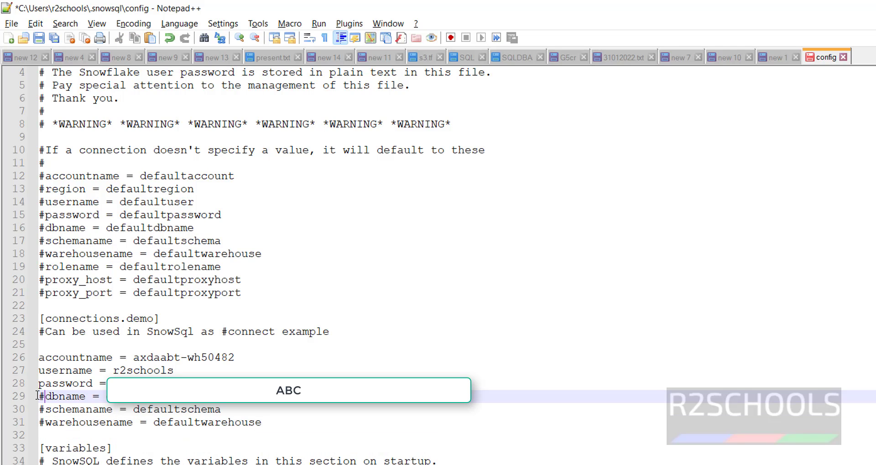
key(BackSpace)
click(38, 409)
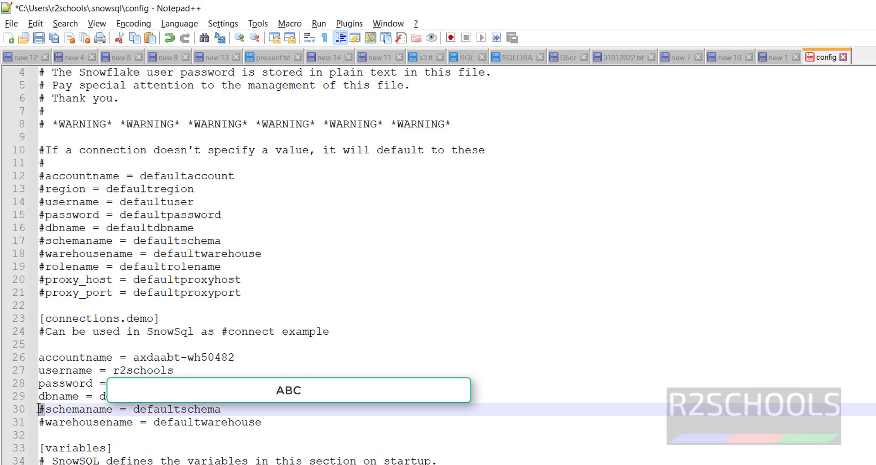
key(Delete)
click(38, 423)
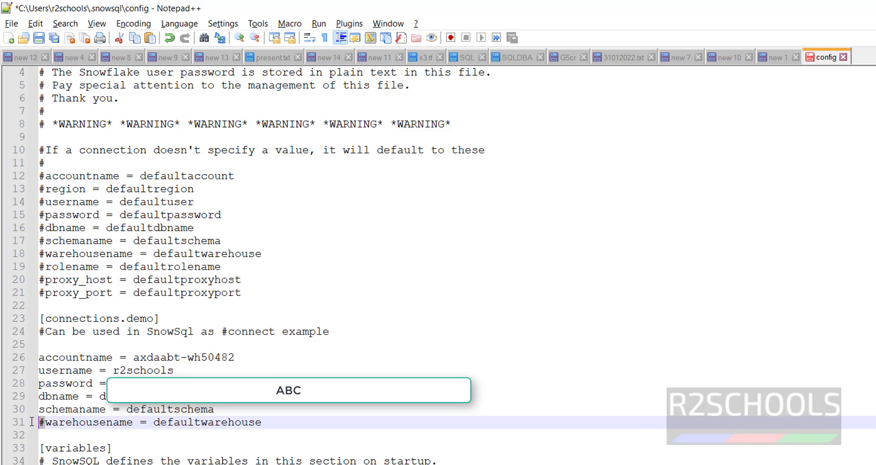
key(Delete)
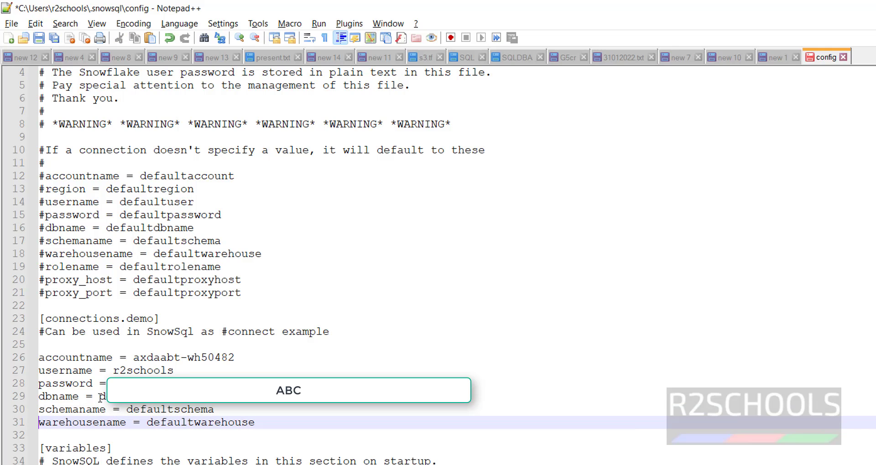
Replace the defaultdbname placeholder in the demo connection with the name of the database to use
double_click(103, 397)
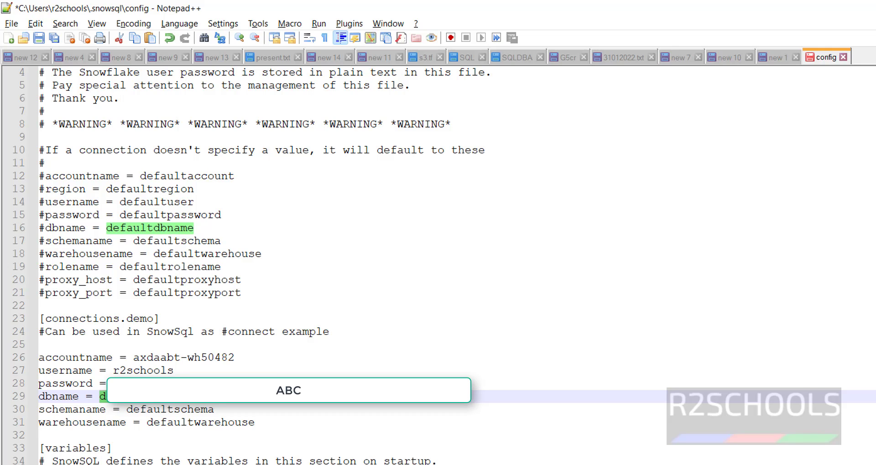
text(r)
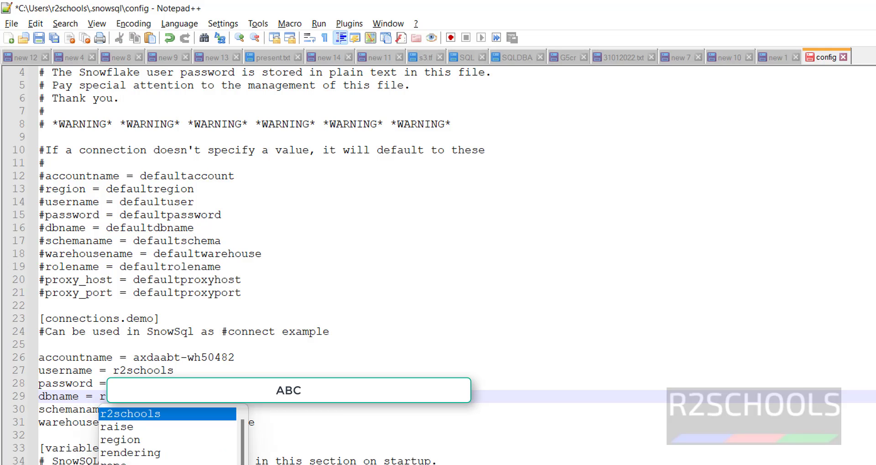
click(514, 294)
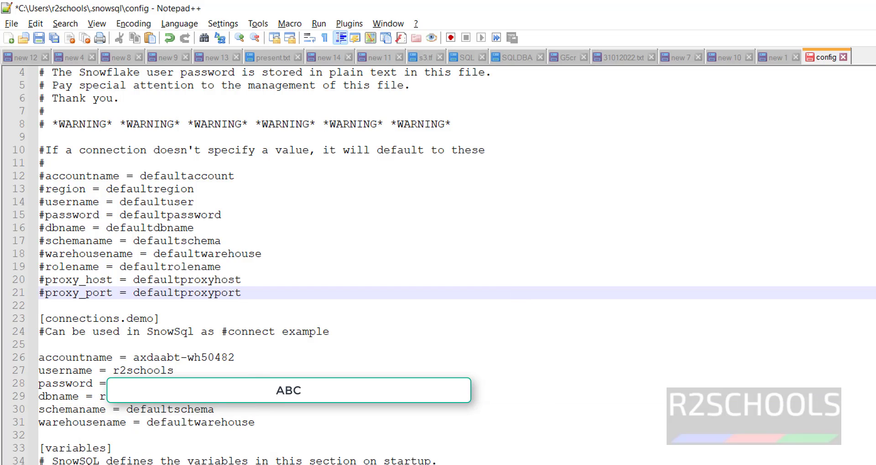
Check the available database names on Snowflake's Databases page and return to the config file in Notepad++
key(alt+Tab)
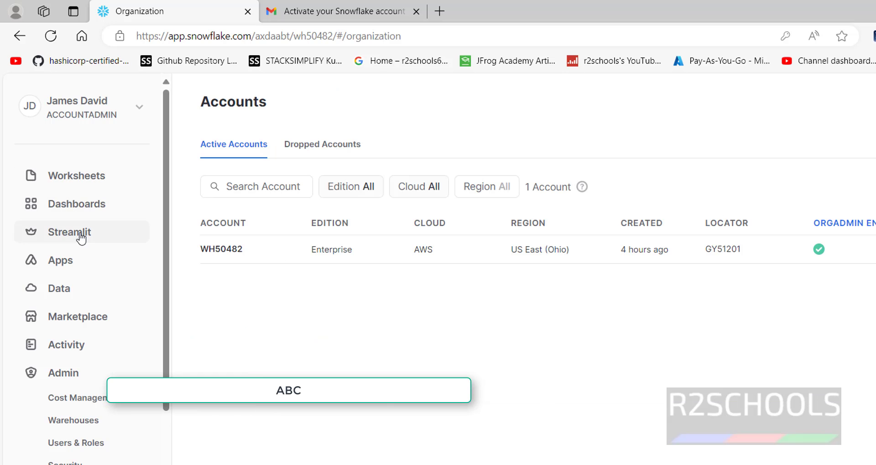
click(69, 291)
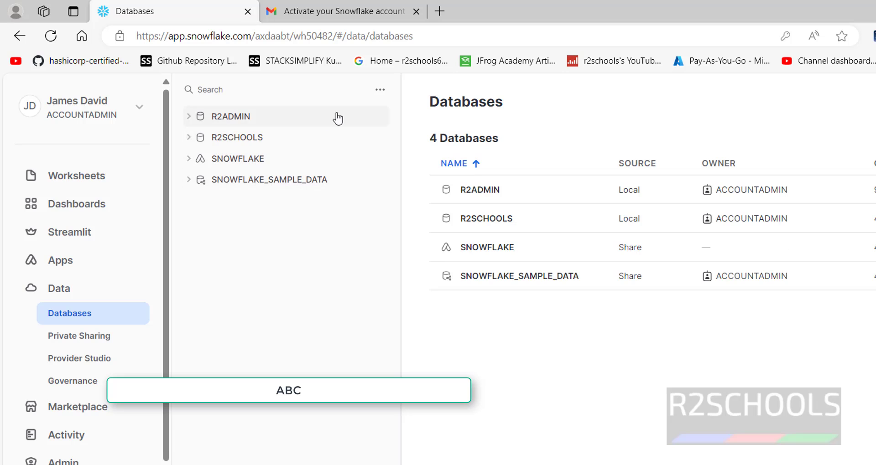
key(alt+Tab)
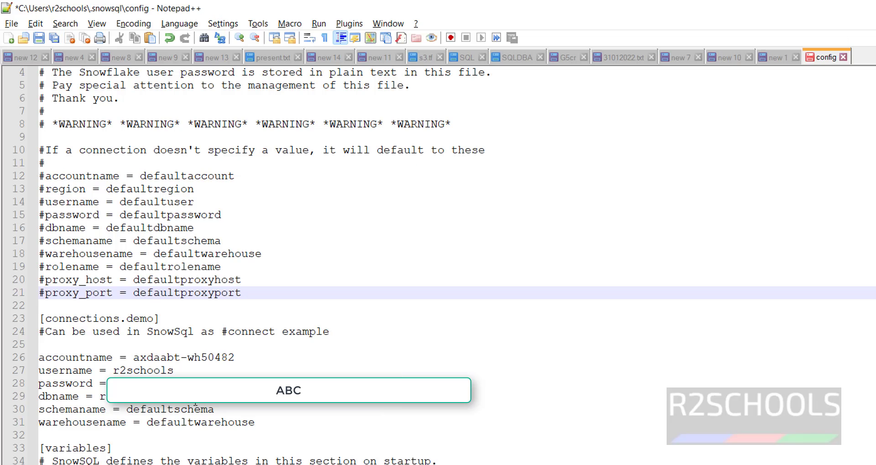
Remove the schemaname line from the demo connection and save the config file
click(231, 413)
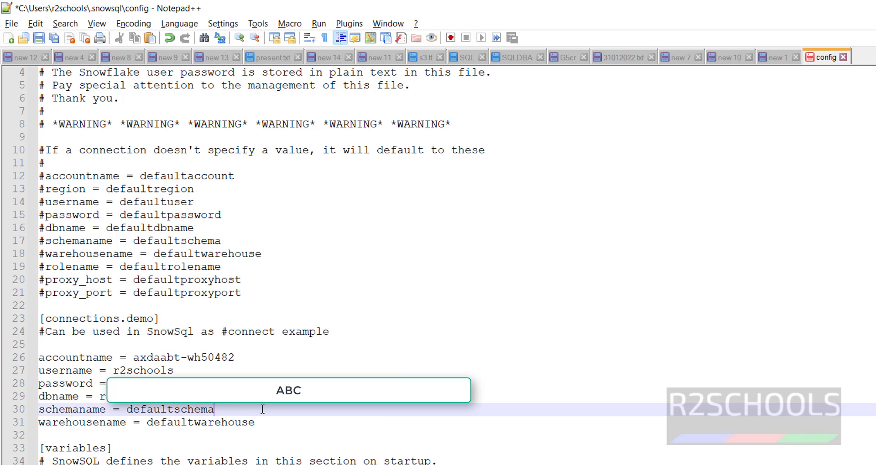
key(shift+Home)
key(Delete)
key(Delete)
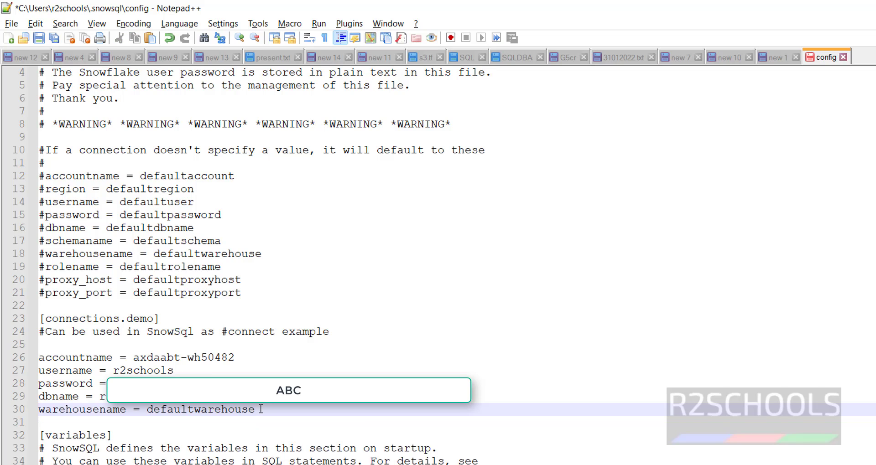
key(ctrl+s)
click(860, 258)
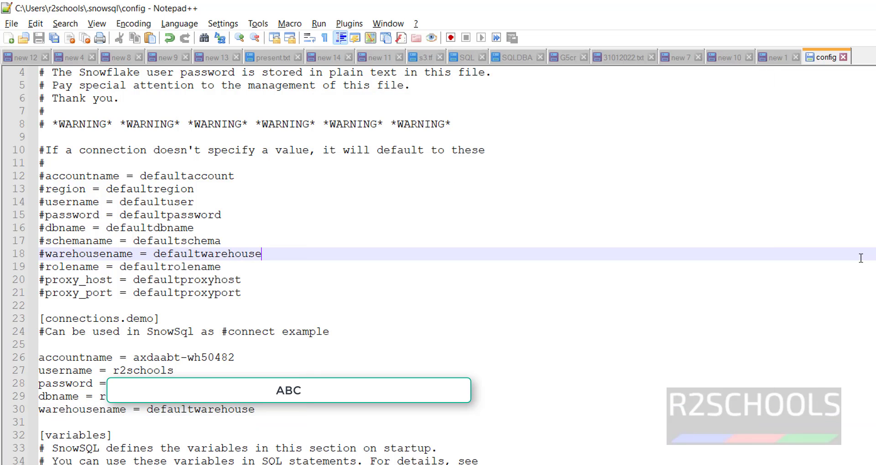
Open a new Command Prompt and connect to Snowflake through the demo connection with snowsql -c demo
key(super)
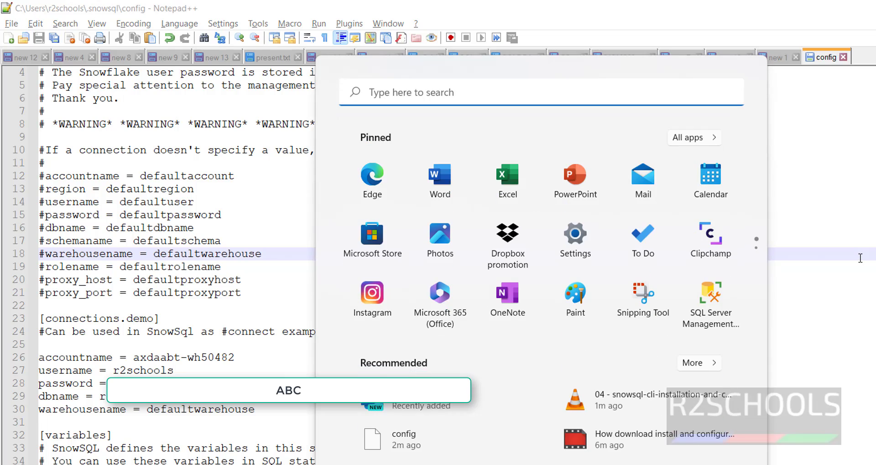
text(cmd)
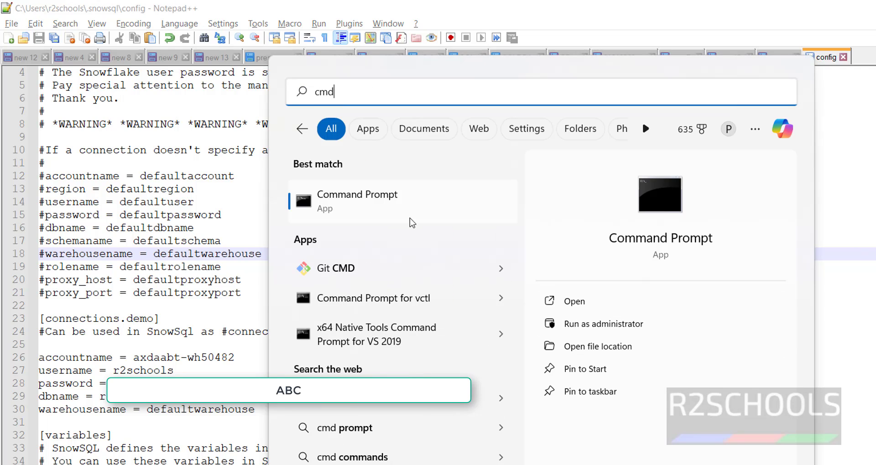
click(387, 203)
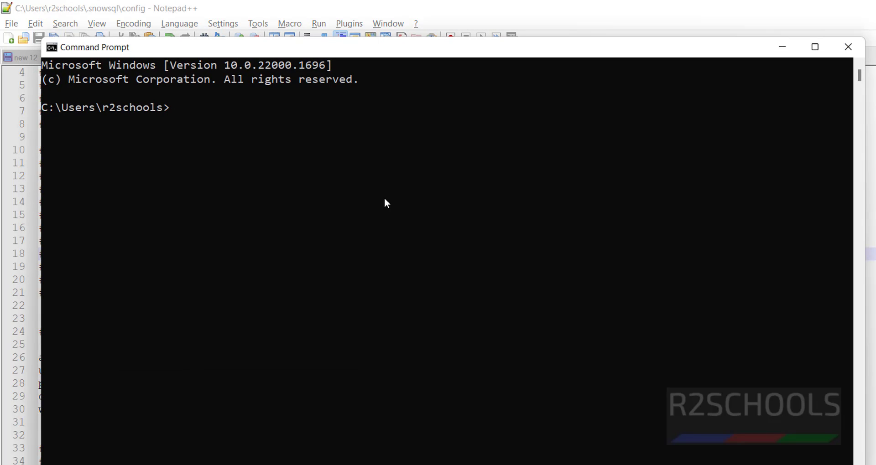
text(snowsql -c)
key(alt+Tab)
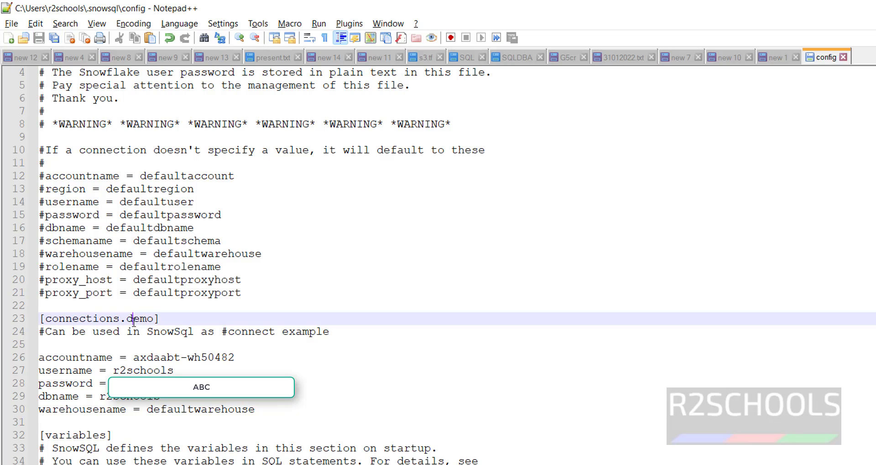
double_click(139, 319)
key(alt+Tab)
click(371, 250)
text(demo)
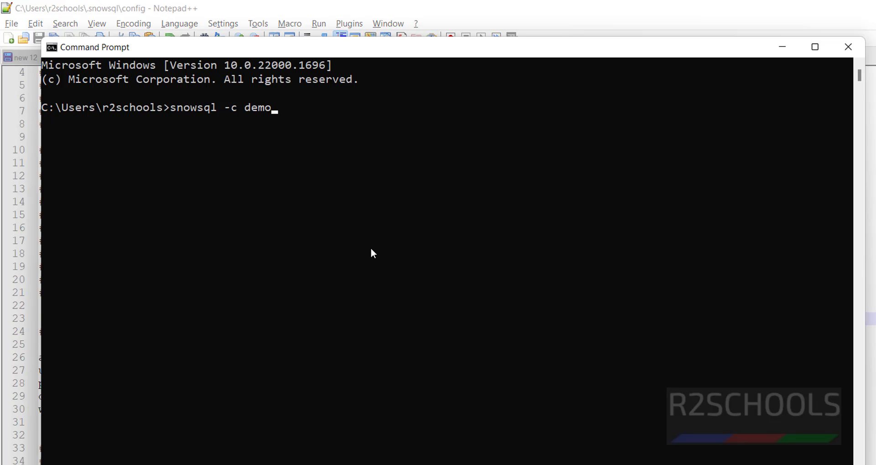
key(Return)
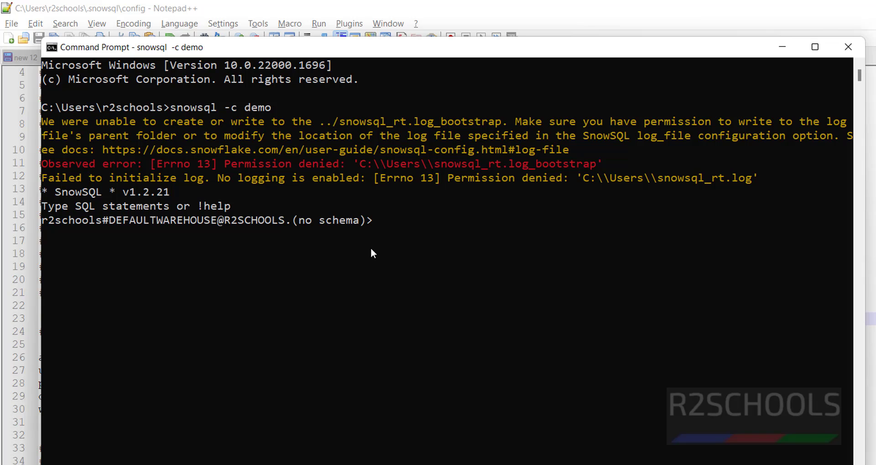
List the schemas of the connected database by running show schemas; in SnowSQL
text(show s)
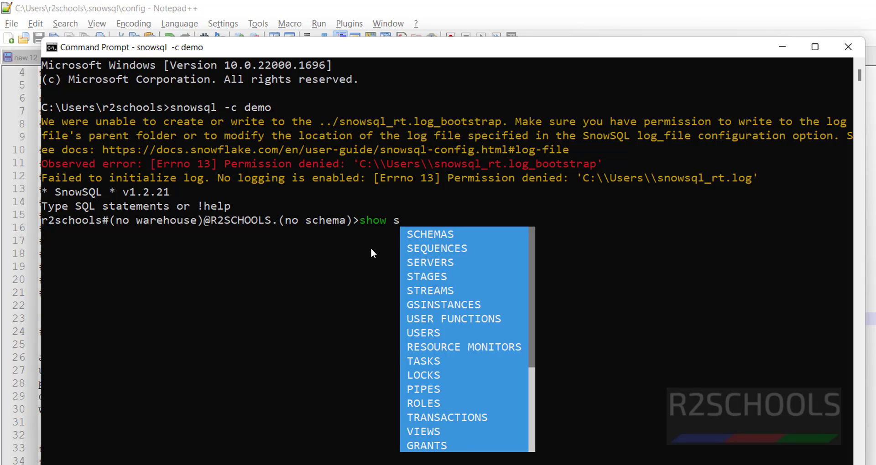
text(chemas )
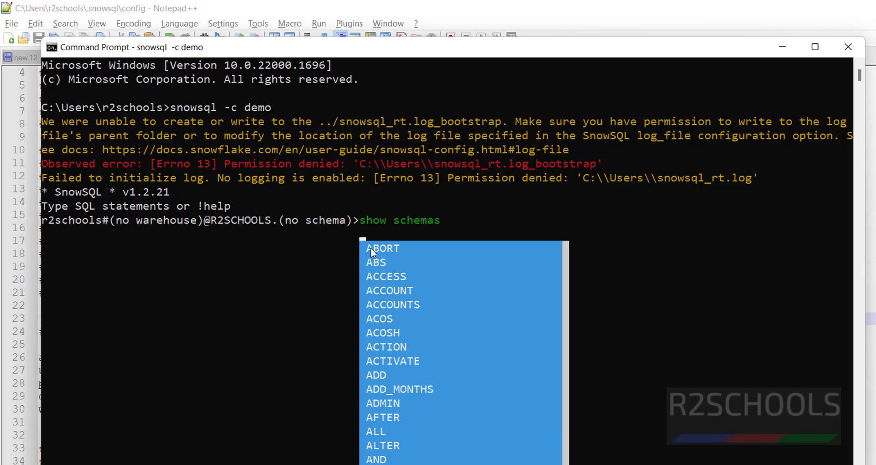
text(;)
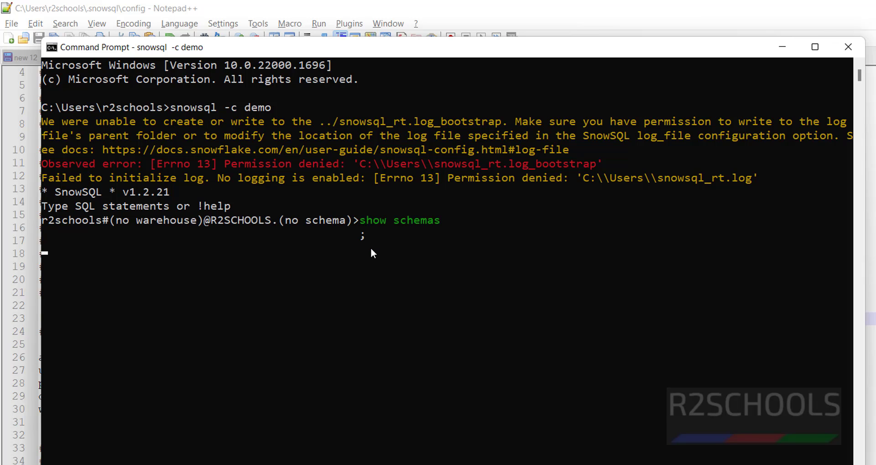
key(Return)
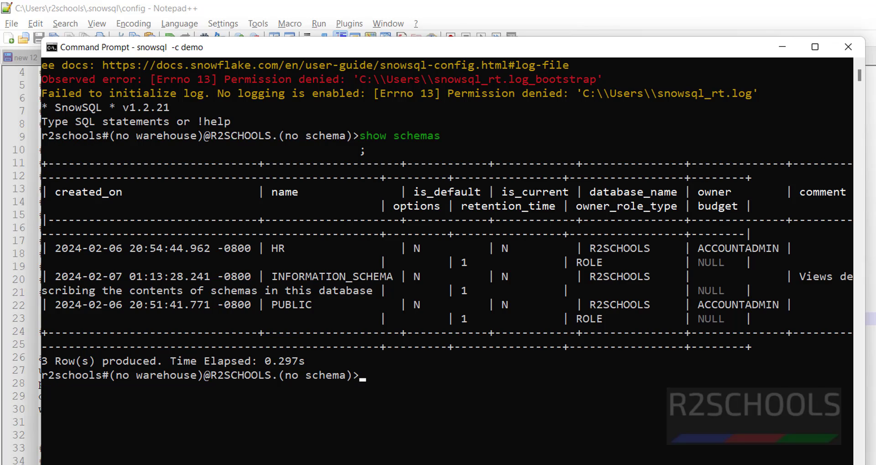
Compare the config file's dbname and the R2SCHOOLS schemas on Snowflake's Databases page with the SnowSQL schema list
key(alt+Tab)
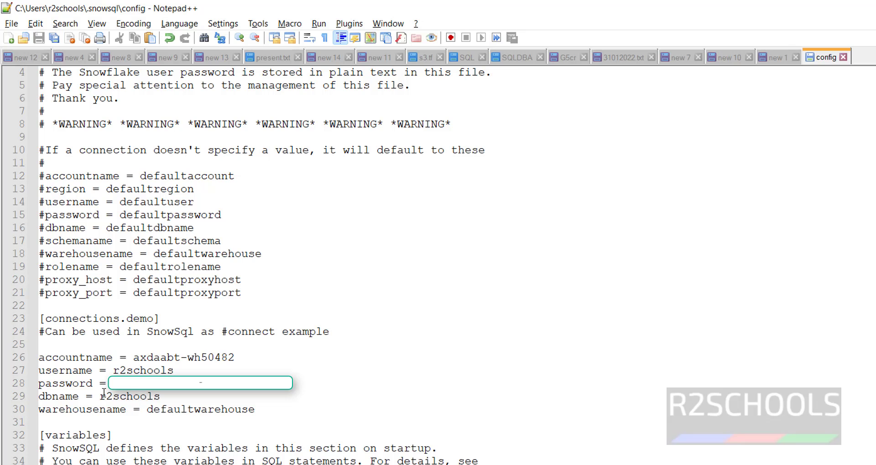
drag(100, 397, 159, 397)
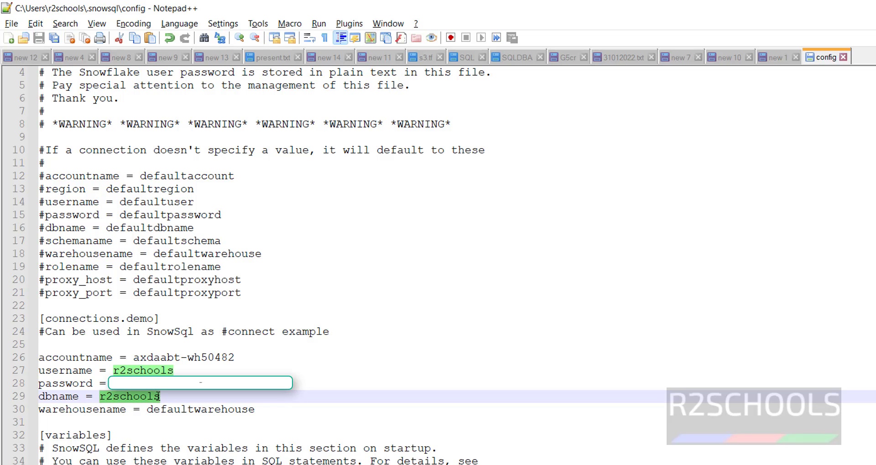
key(alt+Tab)
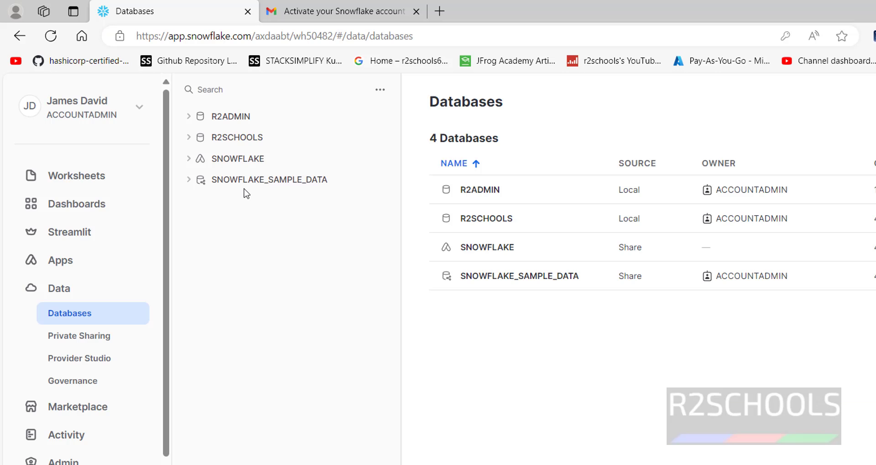
click(235, 137)
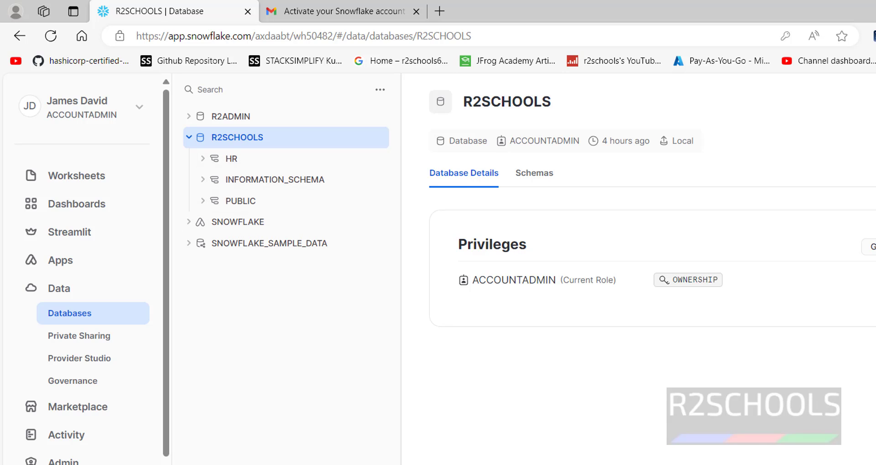
key(alt+Tab)
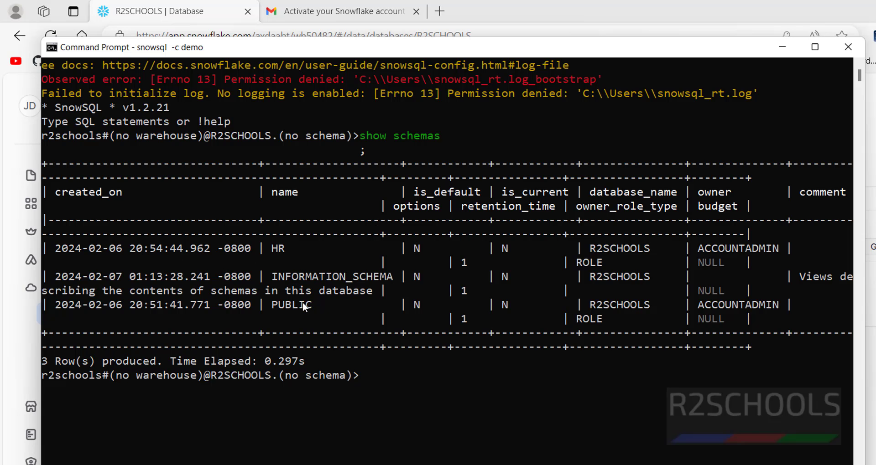